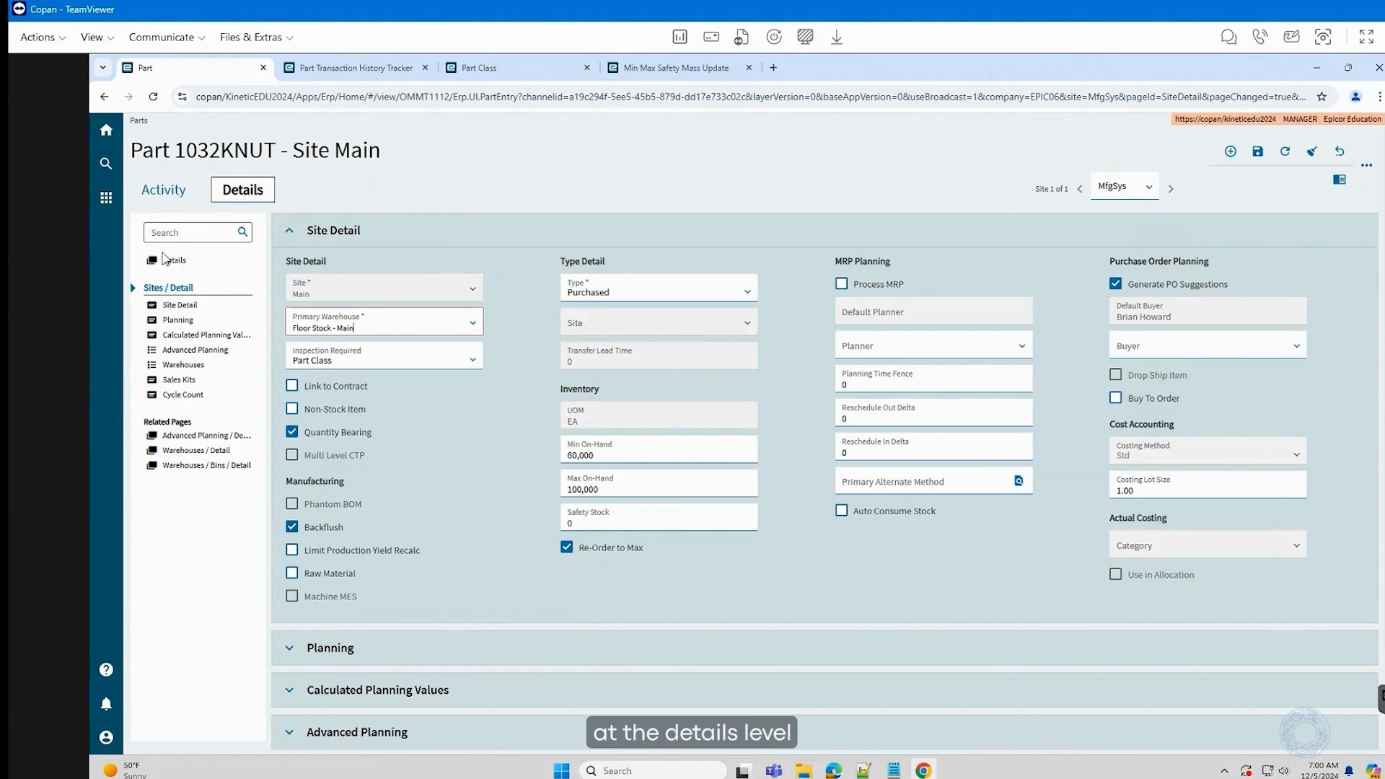
- Return to part 1032KNUT's Details page, where its class shows Hardware
{"action": "left_click", "coordinate": [171, 261]}
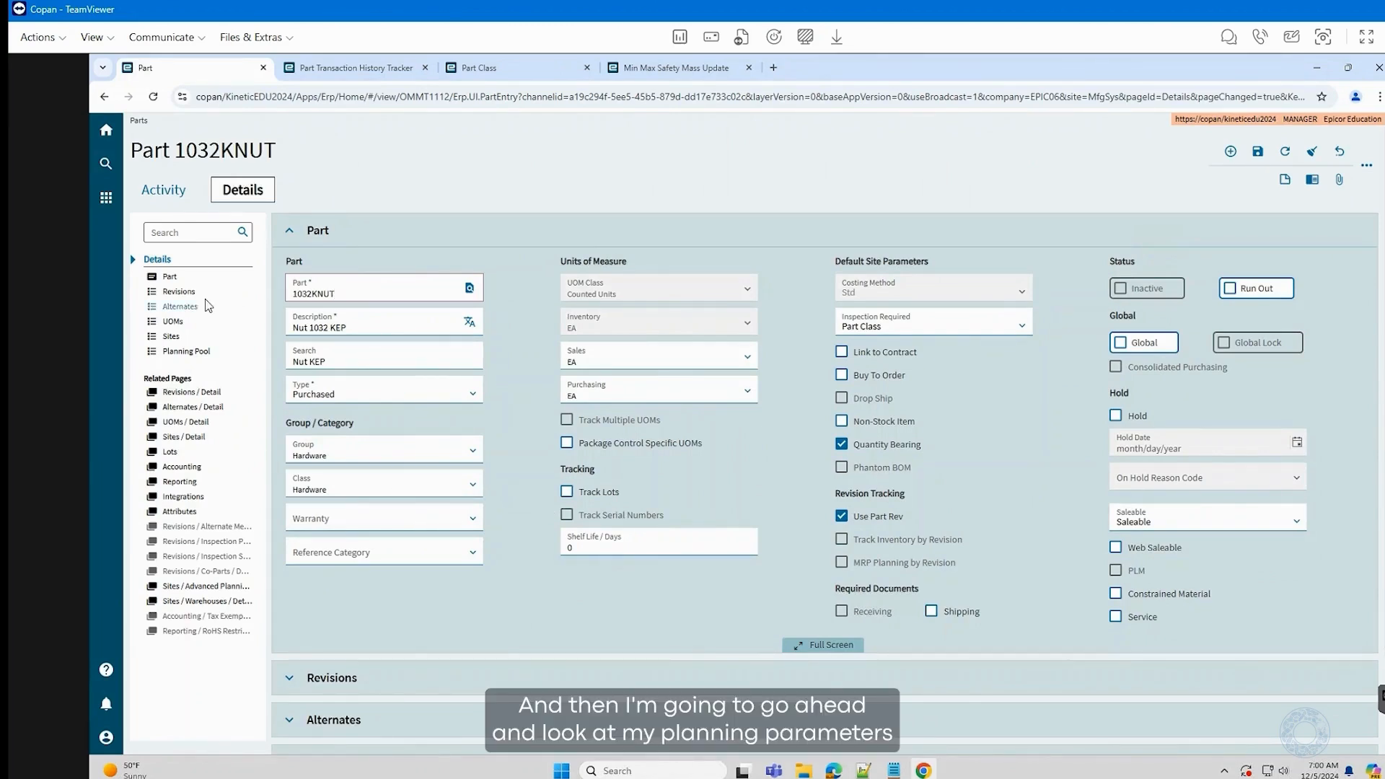
- Open 1032KNUT's Main site detail and expand its Planning and Calculated Planning Values panels
{"action": "left_click", "coordinate": [173, 337]}
{"action": "left_click", "coordinate": [186, 437]}
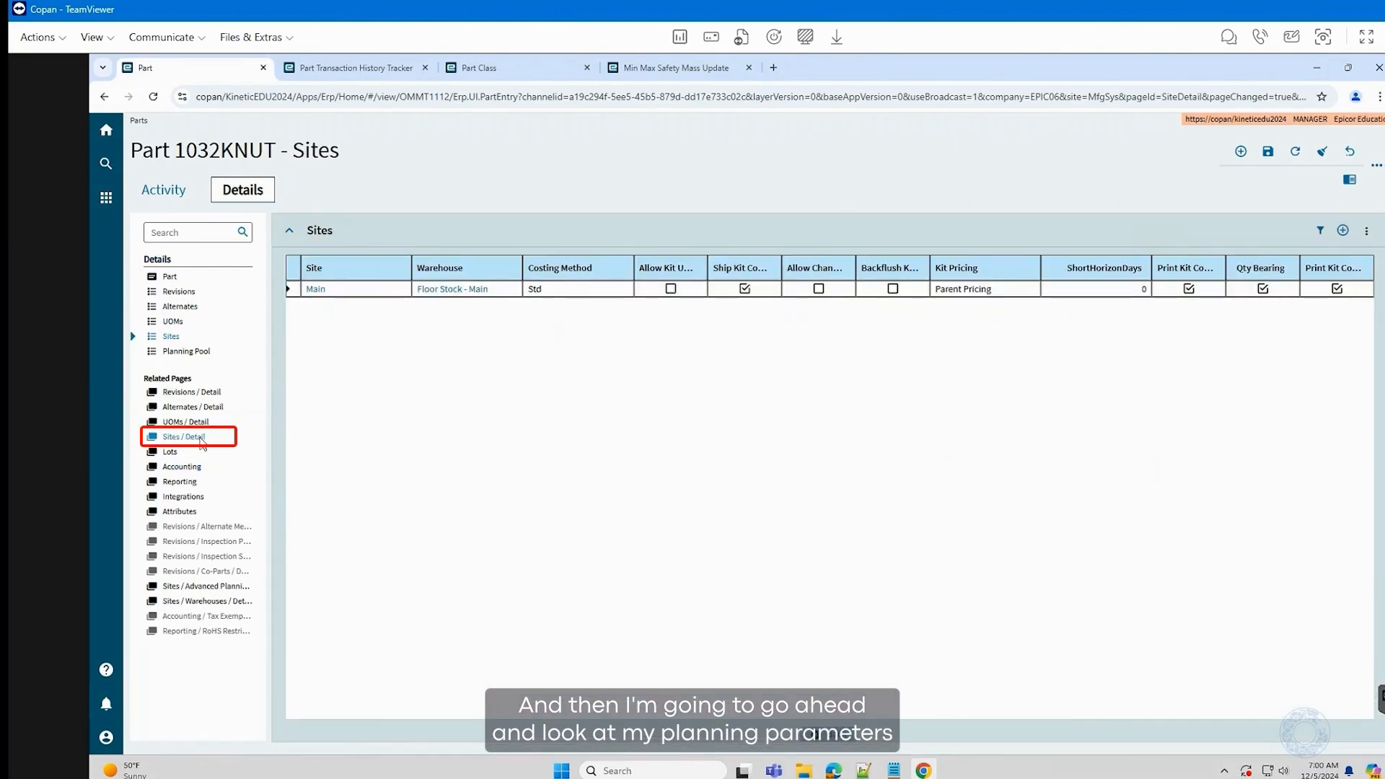
{"action": "scroll", "coordinate": [505, 623], "scroll_direction": "down", "scroll_amount": 2}
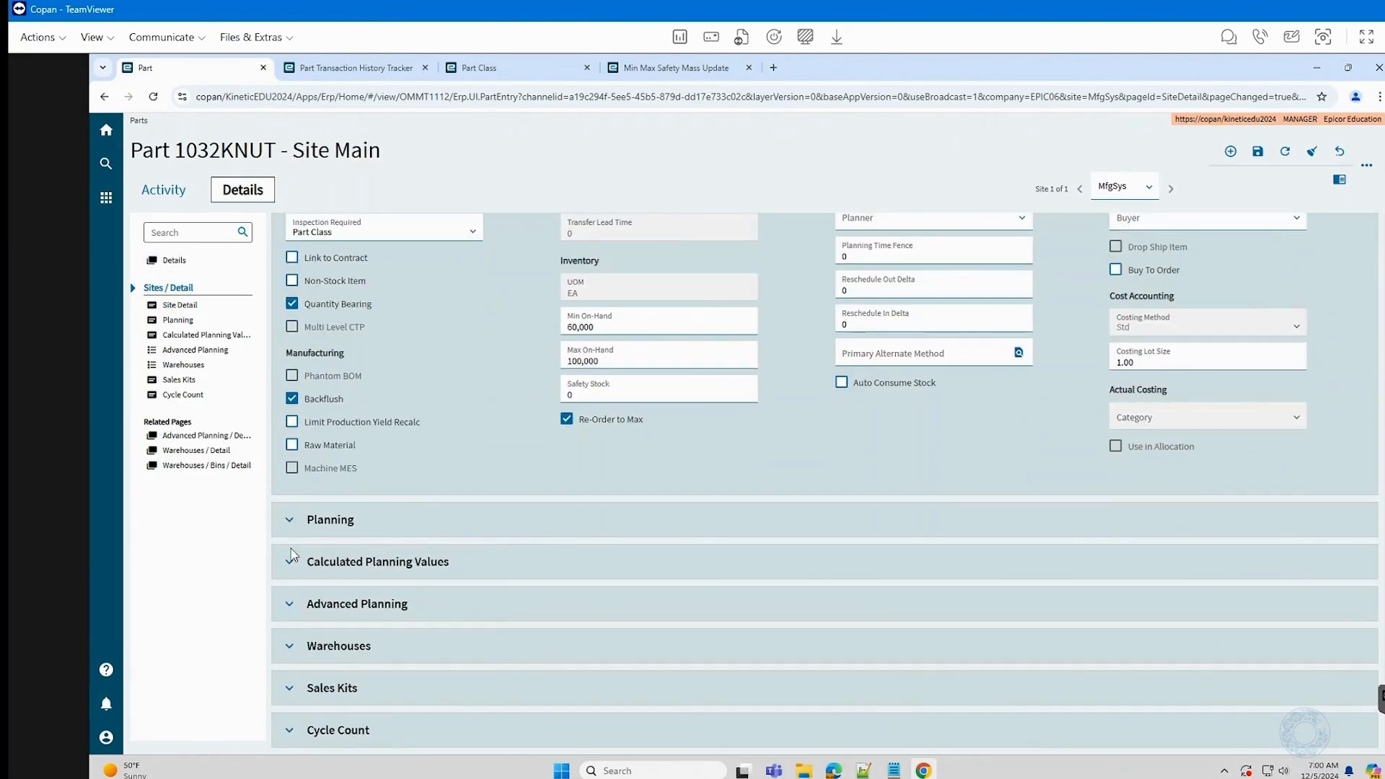
{"action": "left_click", "coordinate": [289, 520]}
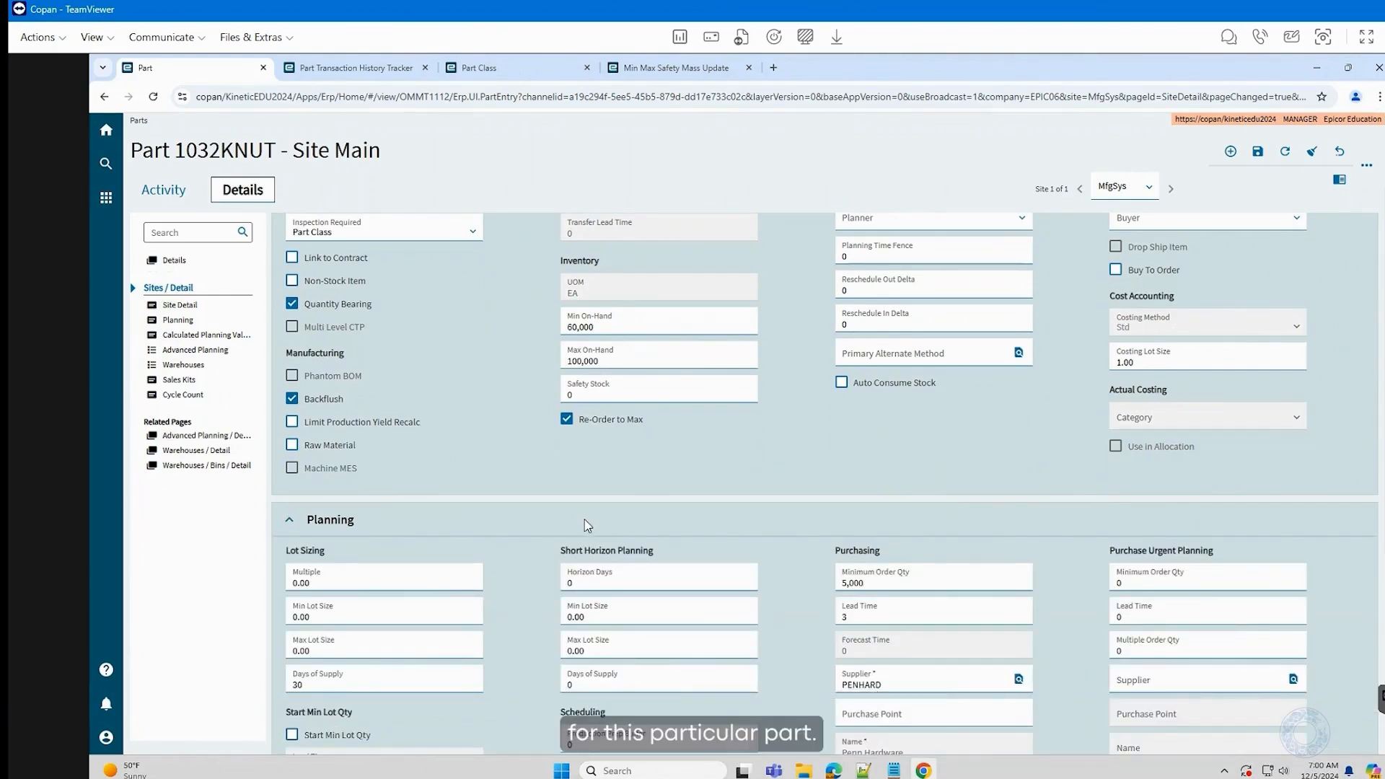
{"action": "scroll", "coordinate": [838, 507], "scroll_direction": "down", "scroll_amount": 5}
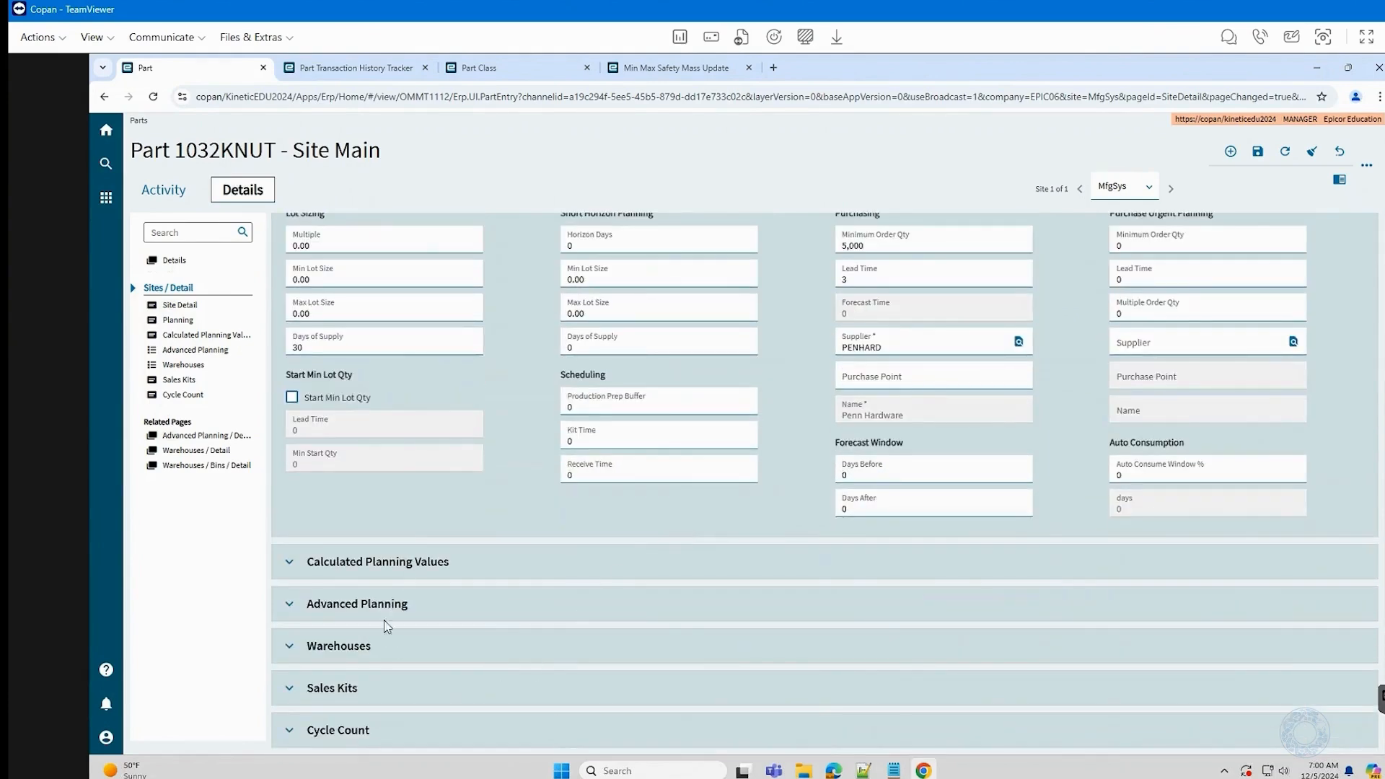
{"action": "left_click", "coordinate": [296, 562]}
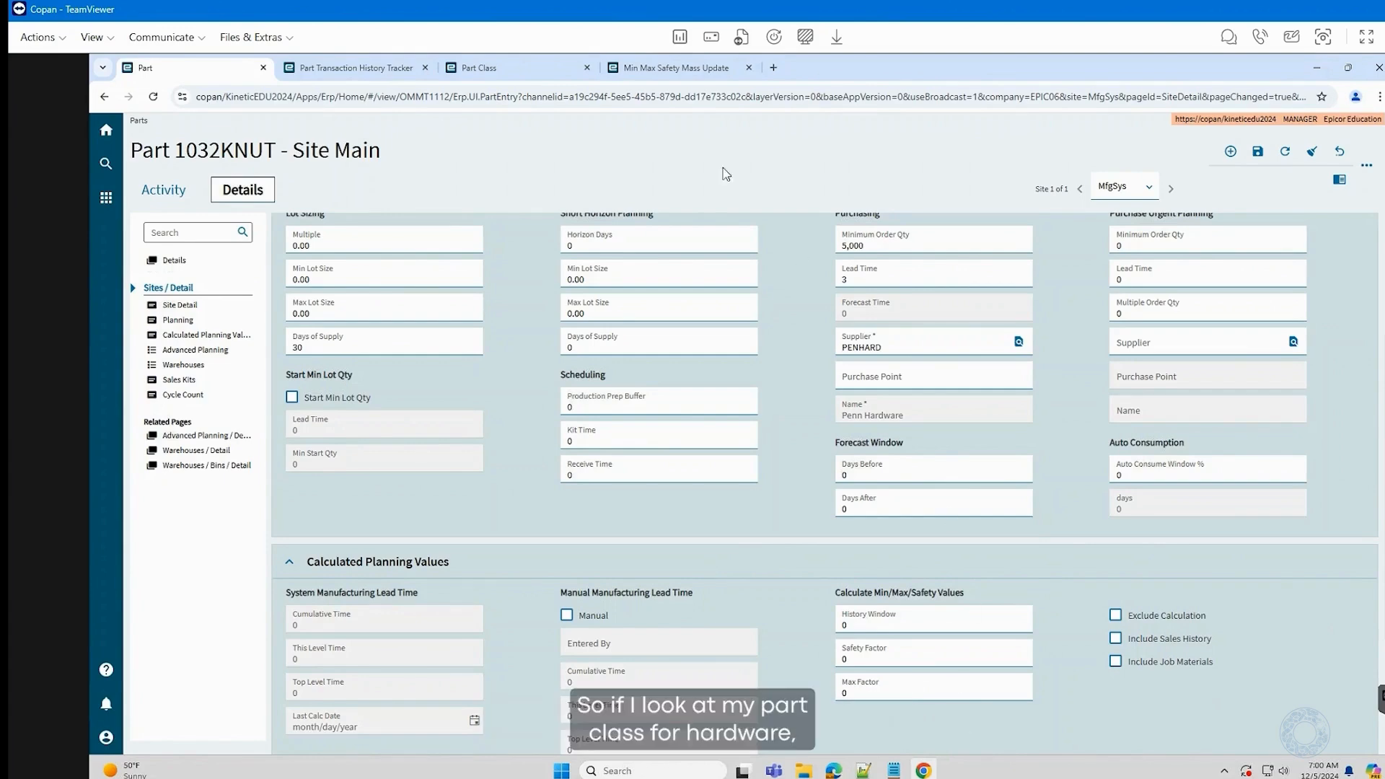
- View the Hardware (HDW) part class record, then bring up the Min Max Safety Mass Update page
{"action": "left_click", "coordinate": [523, 69]}
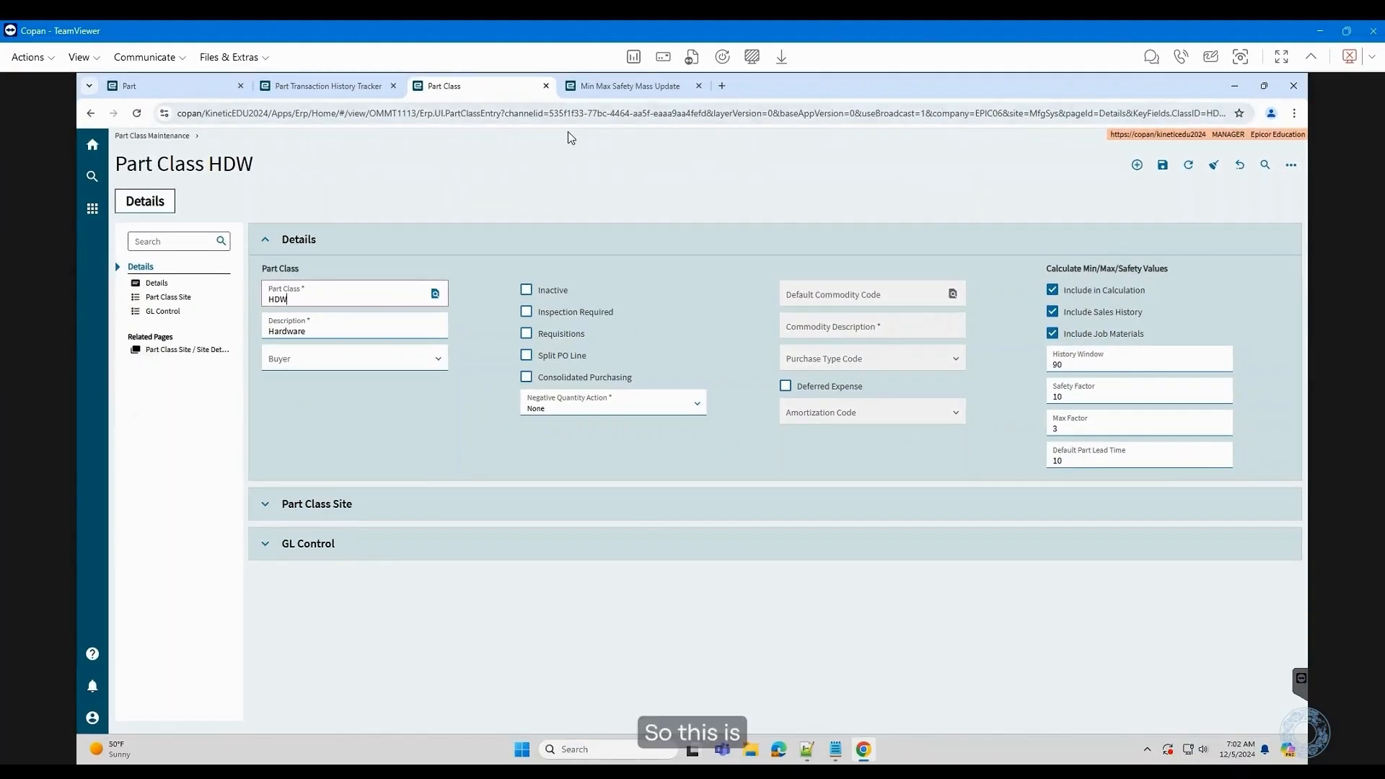
{"action": "left_click", "coordinate": [638, 88]}
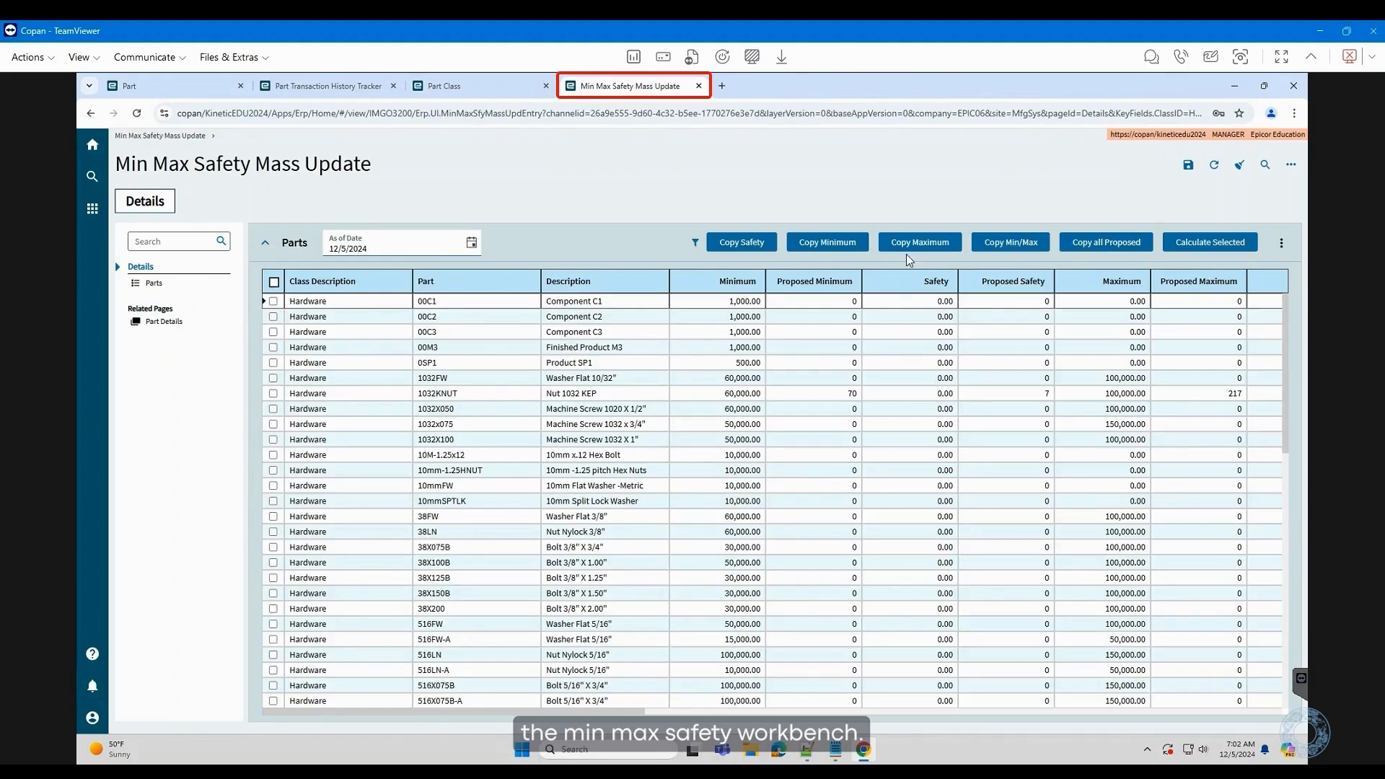
- Load the Hardware class parts into the mass update grid and select all rows
{"action": "left_click", "coordinate": [162, 136]}
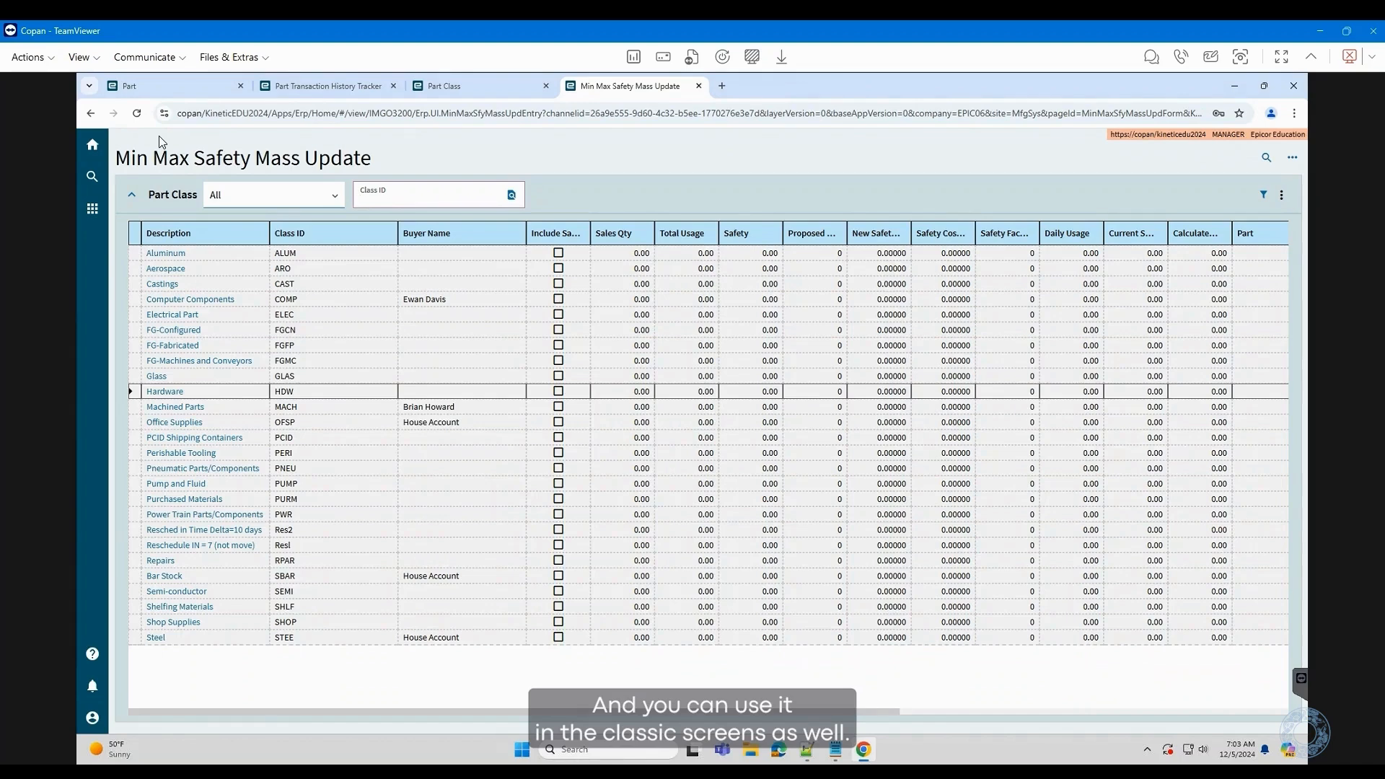
{"action": "left_click", "coordinate": [176, 394]}
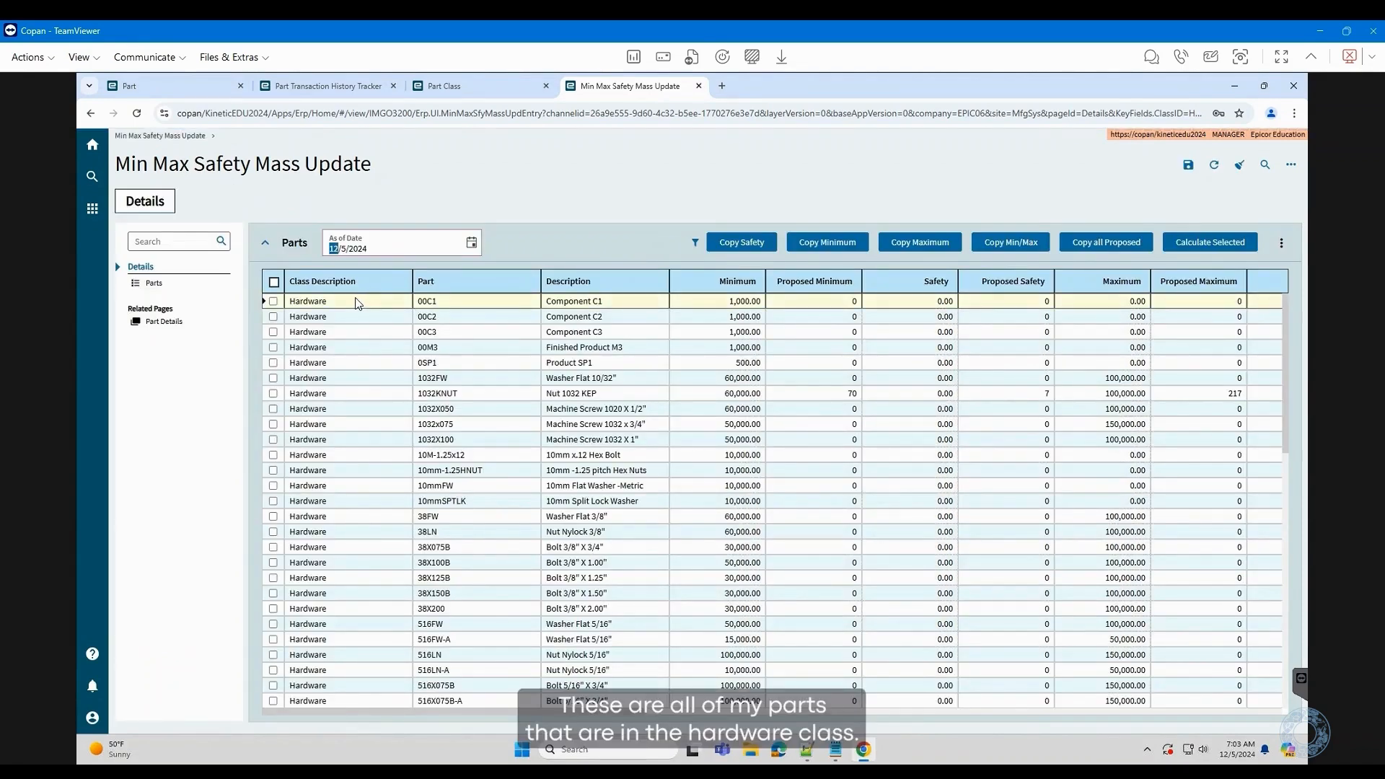
{"action": "left_click", "coordinate": [274, 283]}
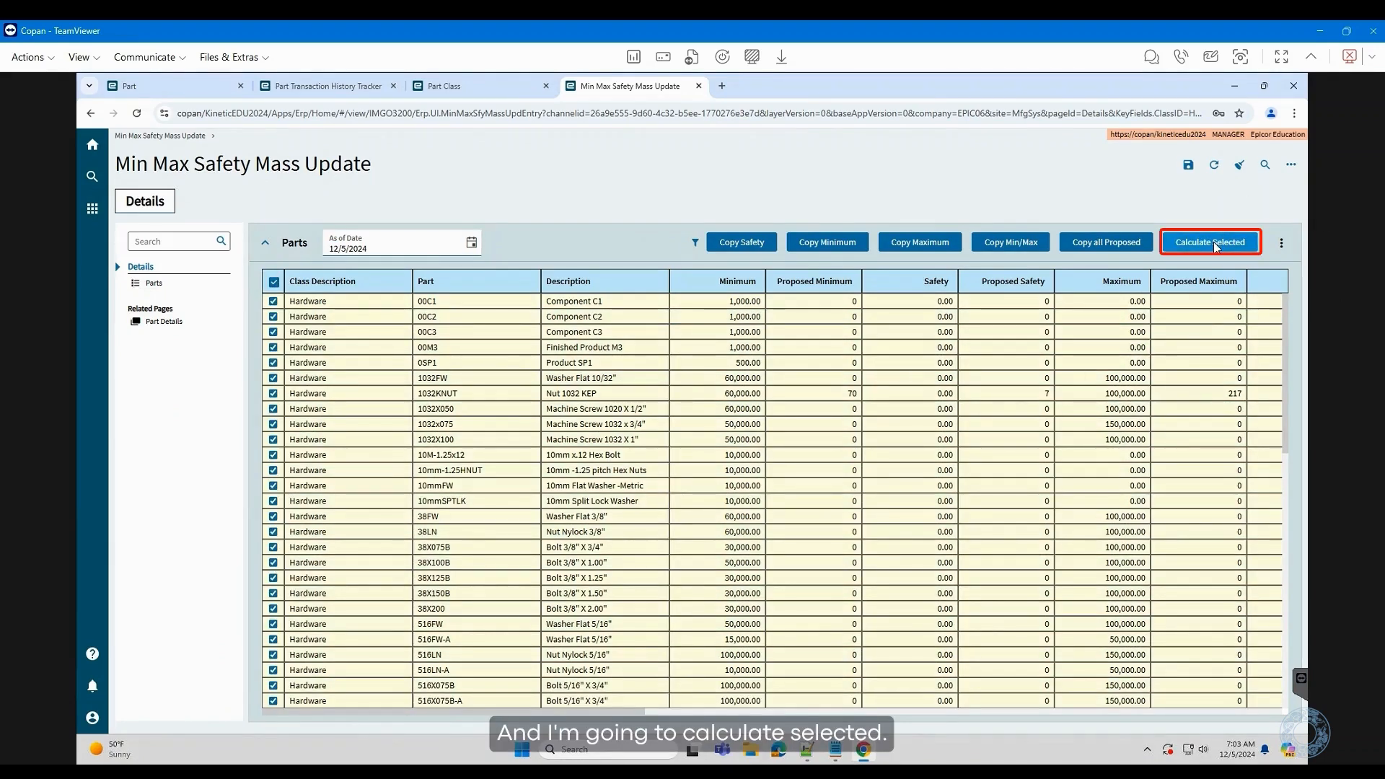
- Calculate proposed min, safety and max for the selected parts, then view 1032KNUT's transaction history
{"action": "left_click", "coordinate": [1213, 242]}
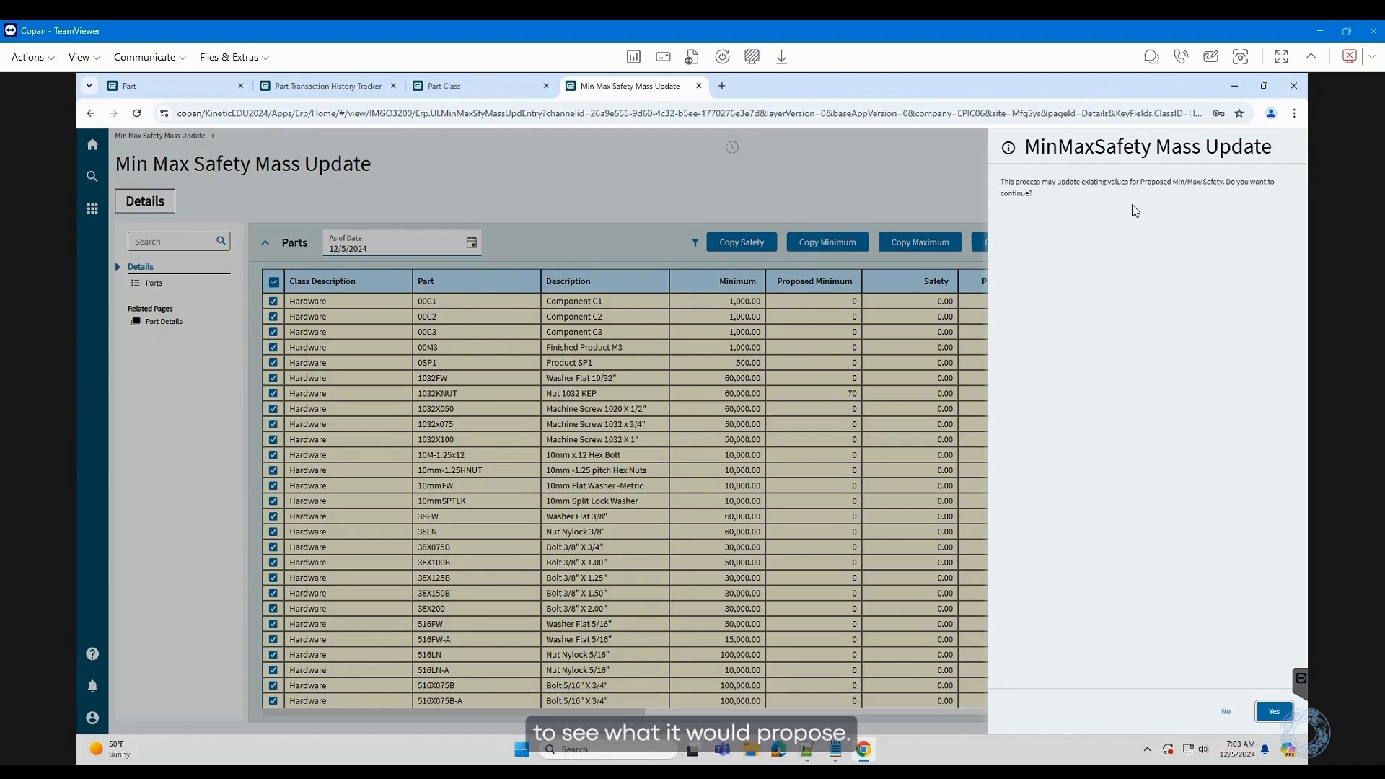
{"action": "left_click", "coordinate": [1274, 712]}
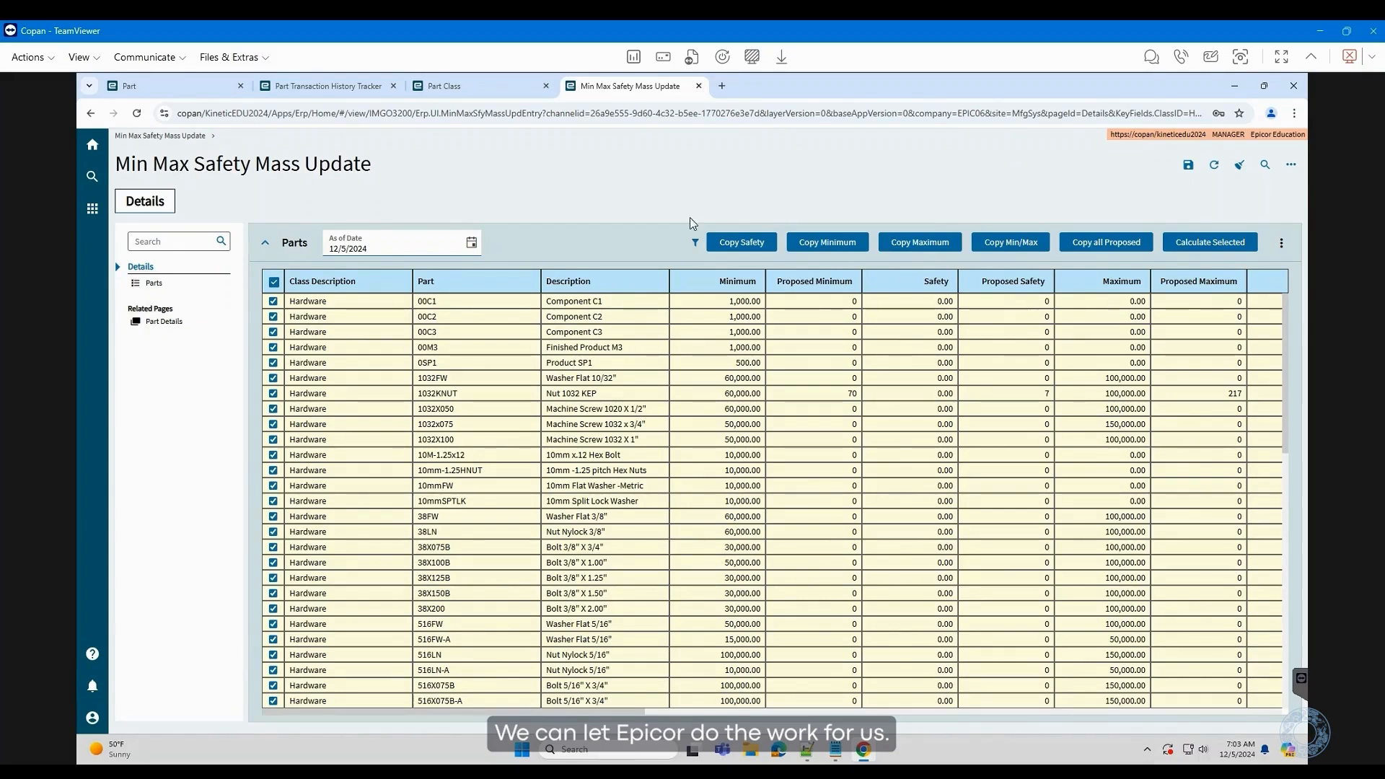
{"action": "left_click", "coordinate": [326, 86]}
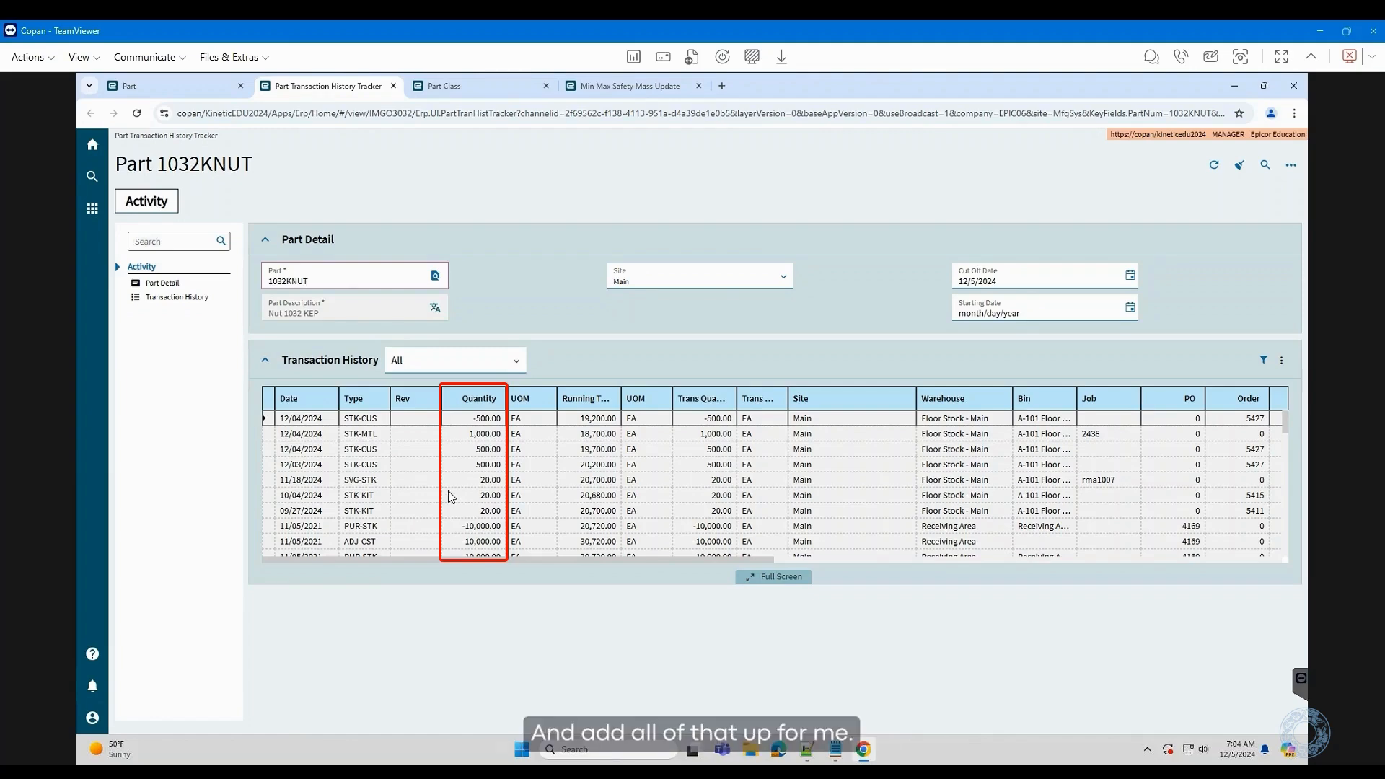
- Go back to the mass update showing 1032KNUT's proposed minimum 70, safety 7, maximum 217
{"action": "left_click", "coordinate": [649, 84]}
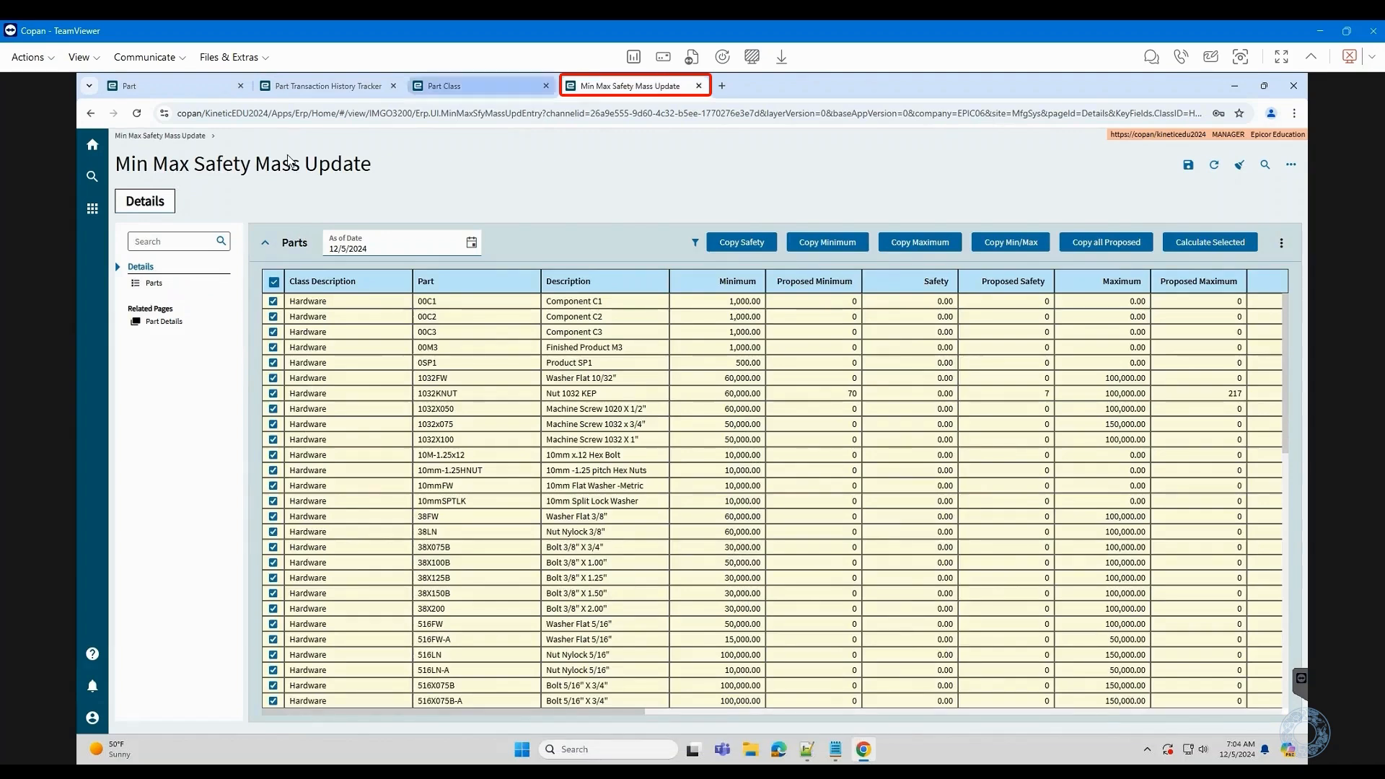
- Select only the 1032KNUT row, checking its 60,000 minimum on hand in Site Detail
{"action": "left_click", "coordinate": [274, 282]}
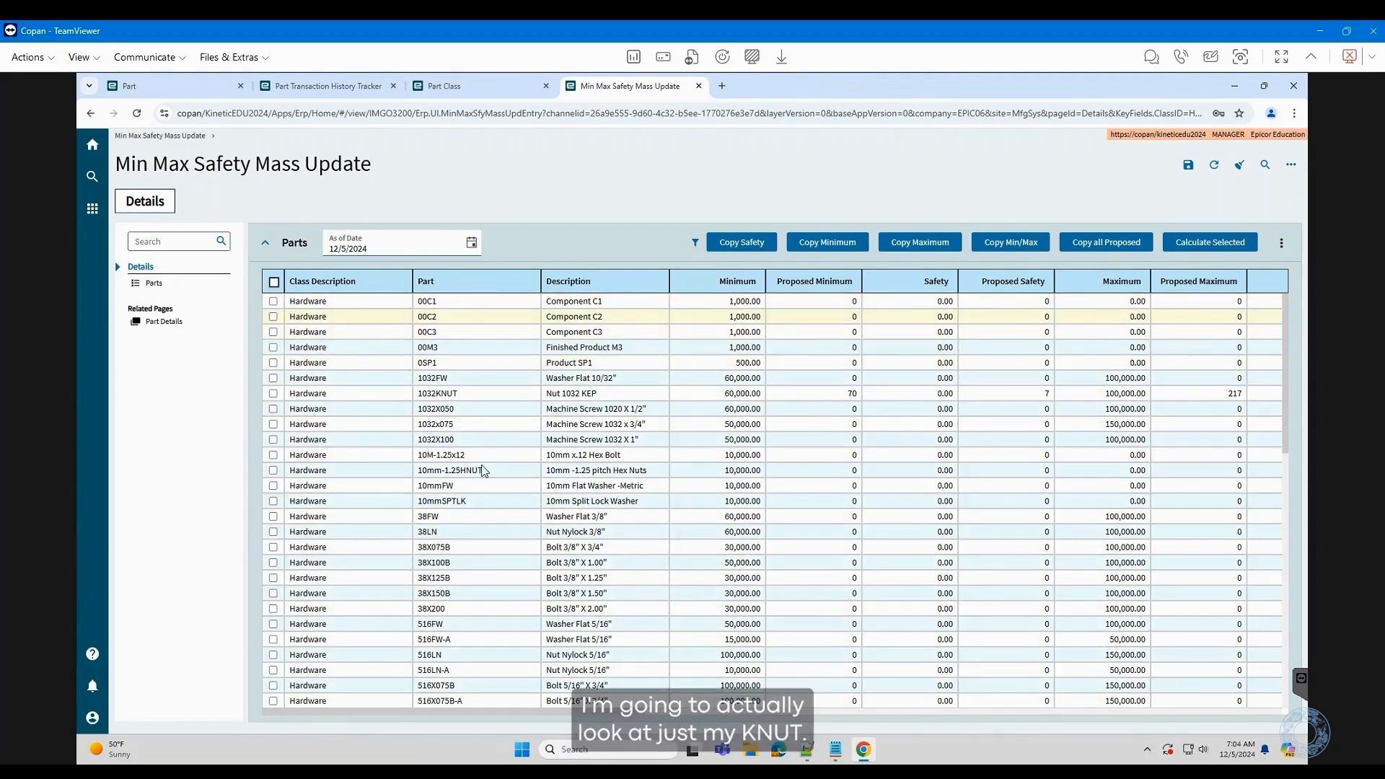
{"action": "left_click", "coordinate": [274, 396]}
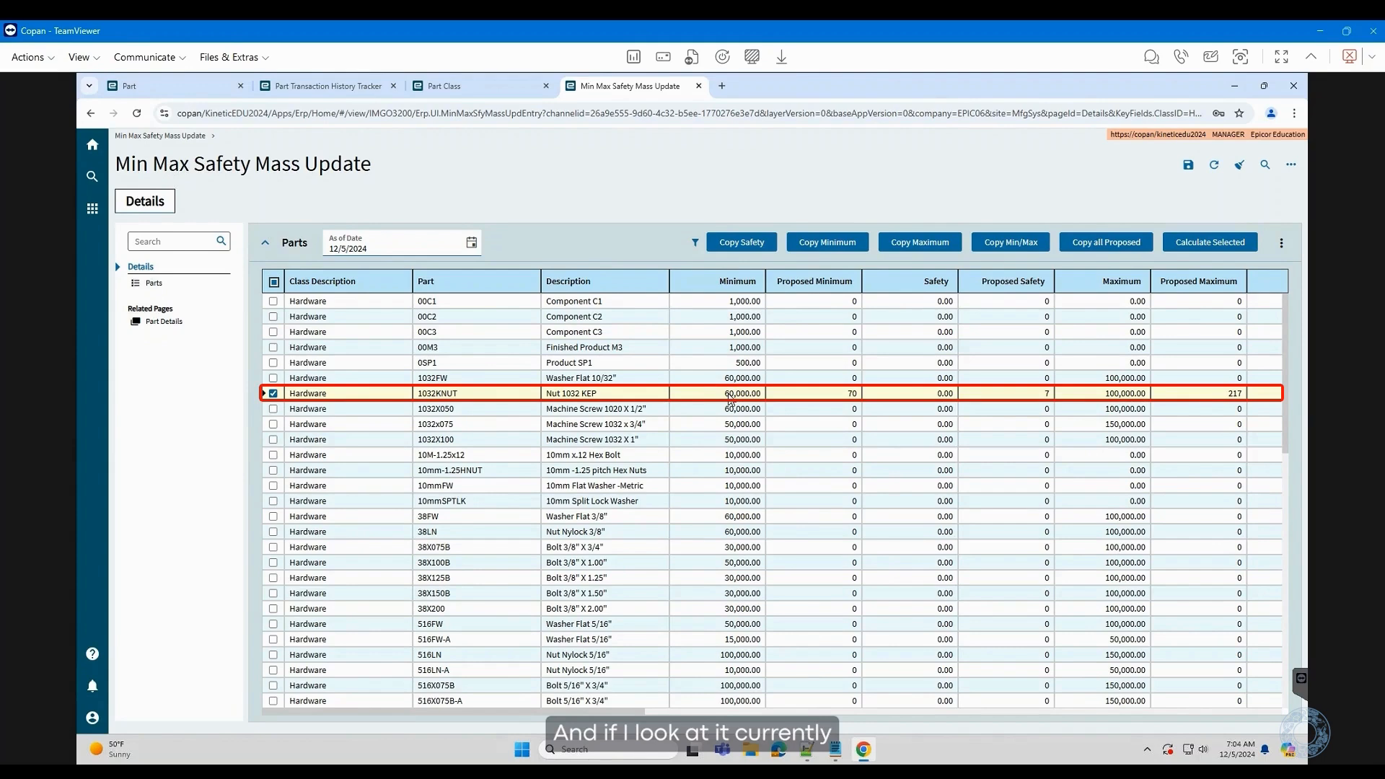
{"action": "left_click", "coordinate": [179, 89]}
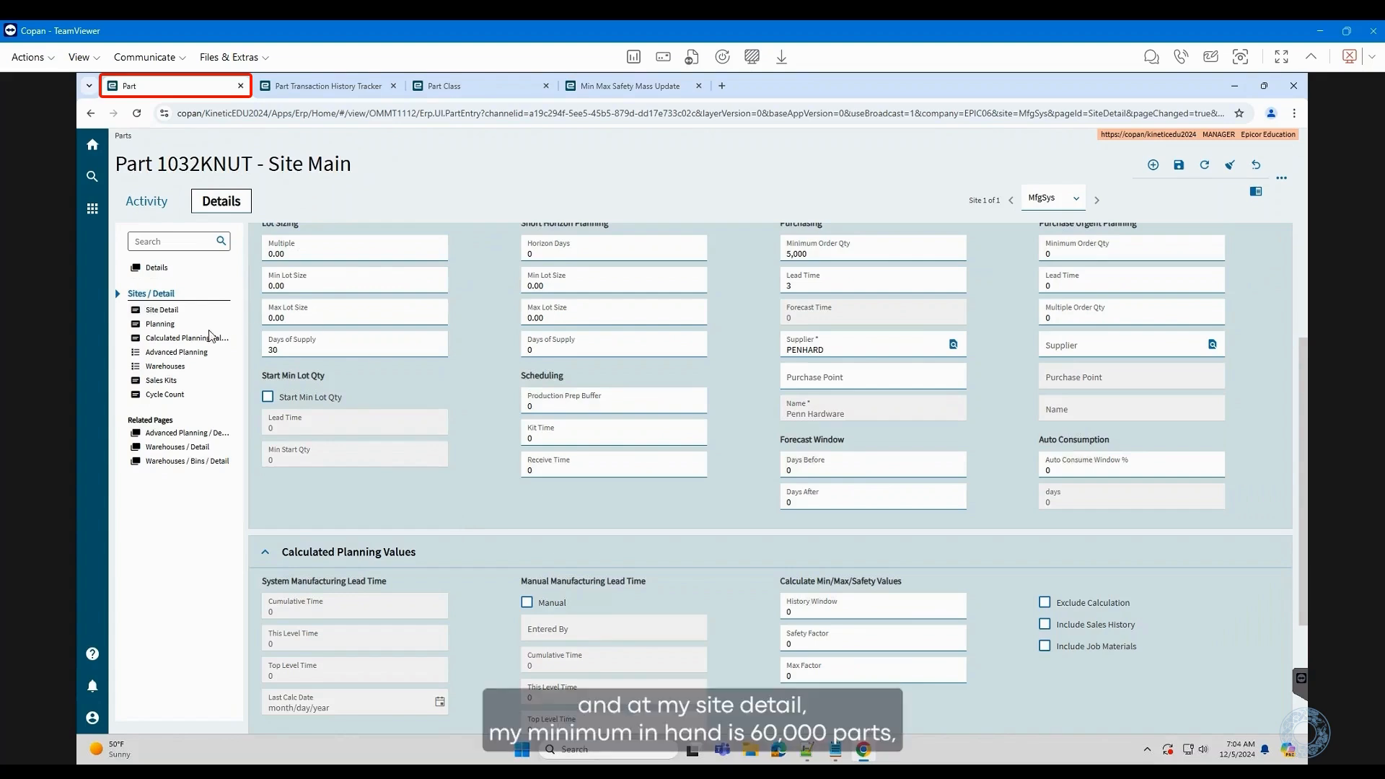
{"action": "left_click", "coordinate": [165, 311]}
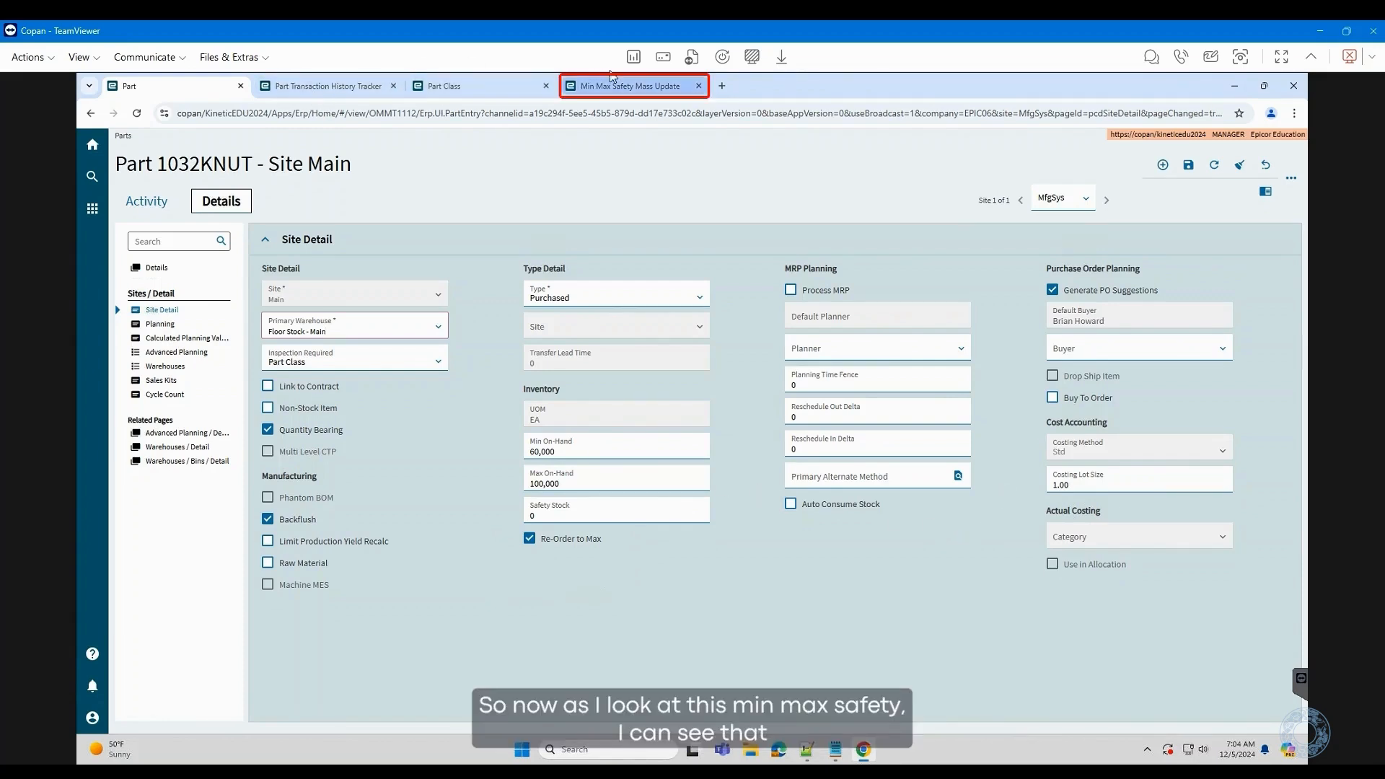
{"action": "left_click", "coordinate": [622, 87]}
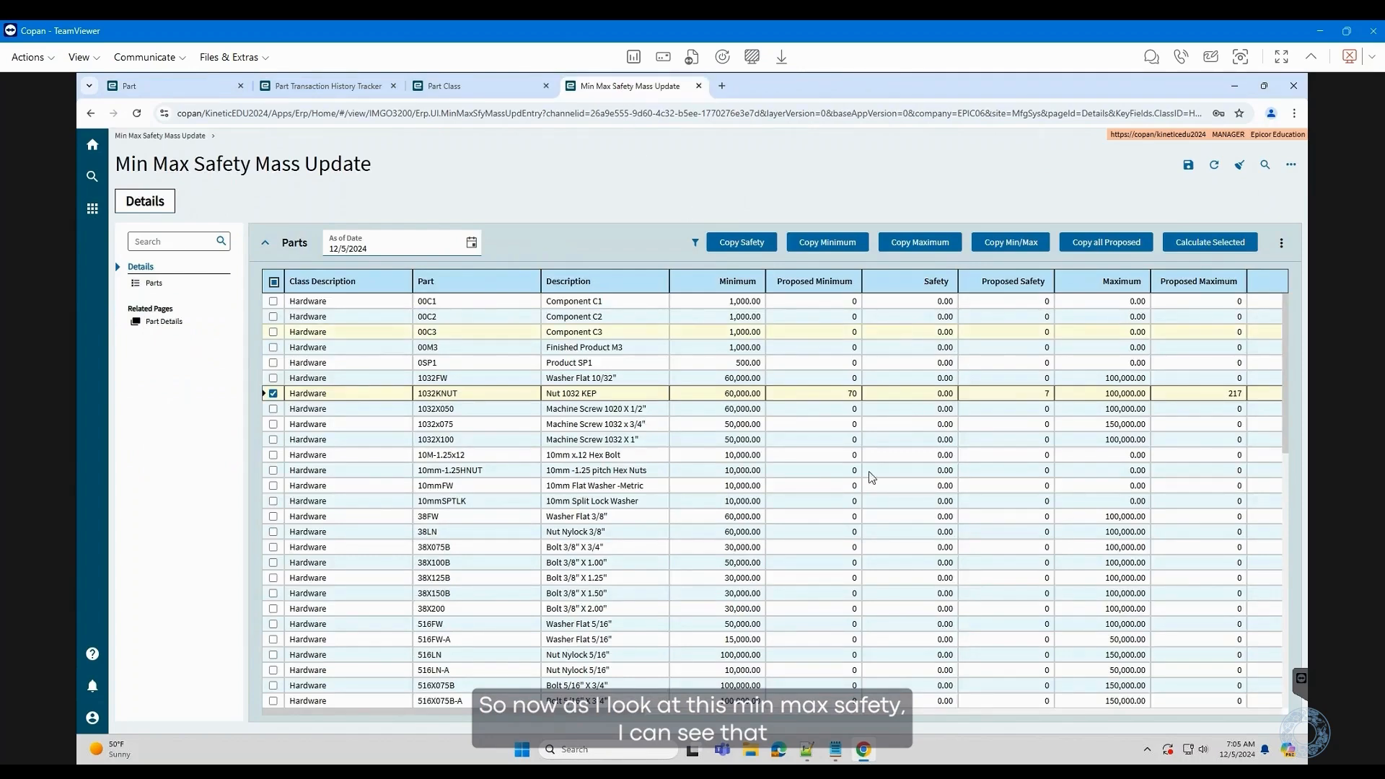
{"action": "left_click_drag", "start_coordinate": [625, 711], "coordinate": [662, 714]}
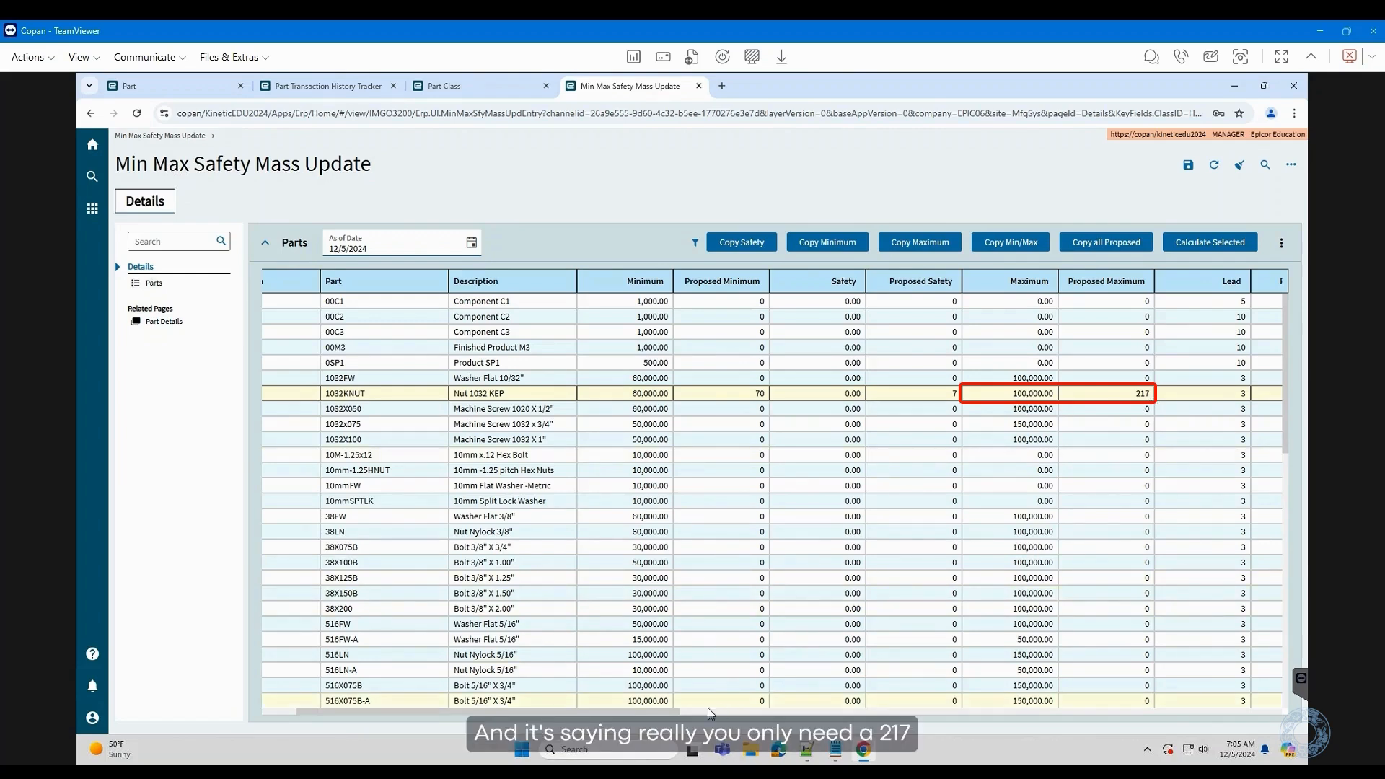
{"action": "left_click_drag", "start_coordinate": [660, 712], "coordinate": [811, 714]}
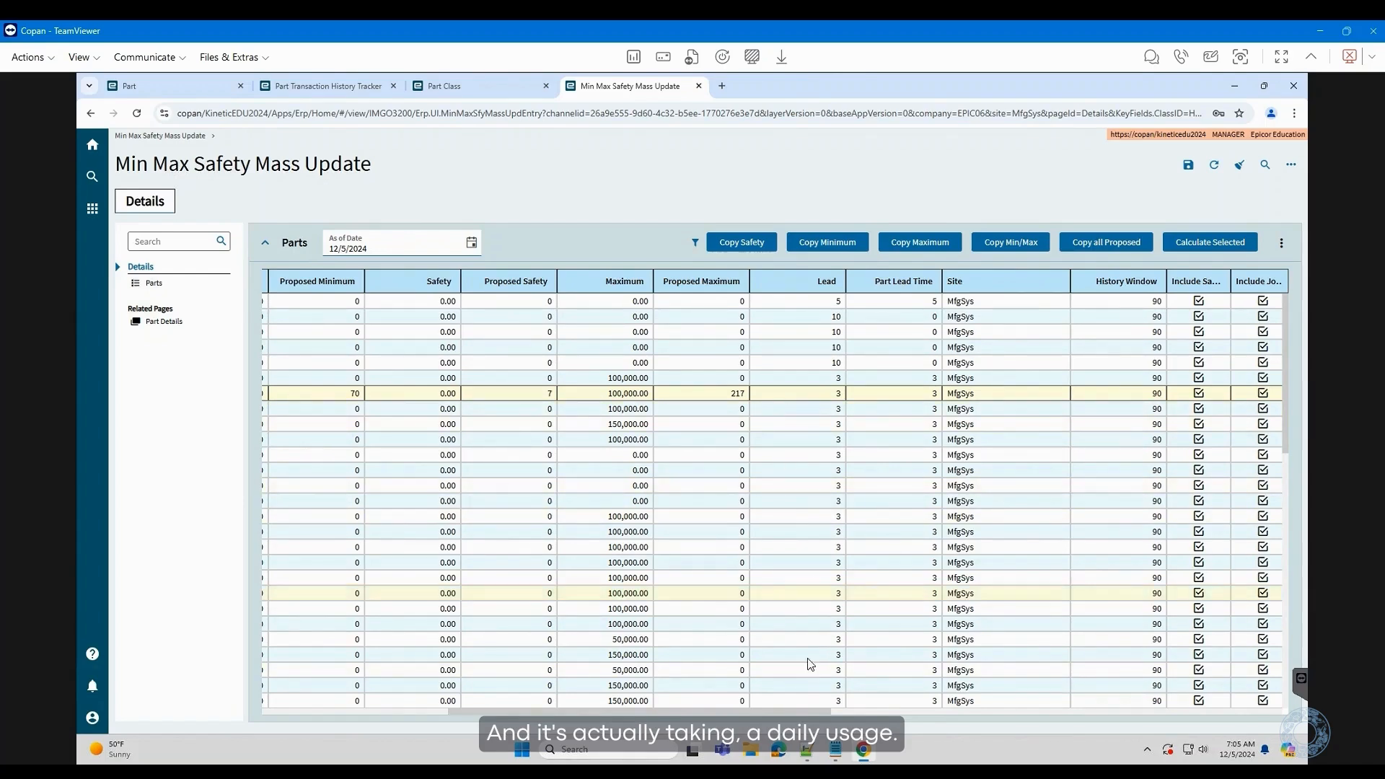
{"action": "left_click_drag", "start_coordinate": [796, 718], "coordinate": [997, 718]}
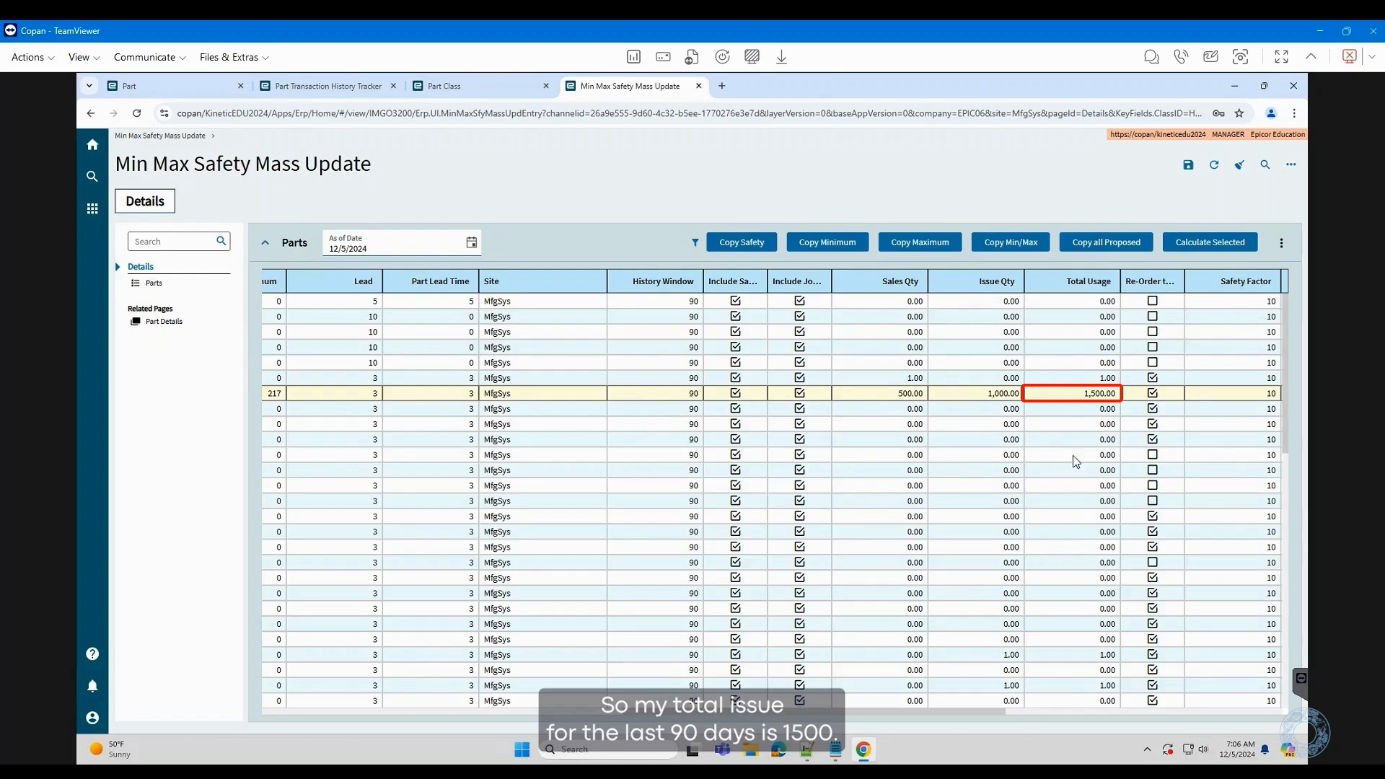
{"action": "left_click_drag", "start_coordinate": [990, 710], "coordinate": [1167, 715]}
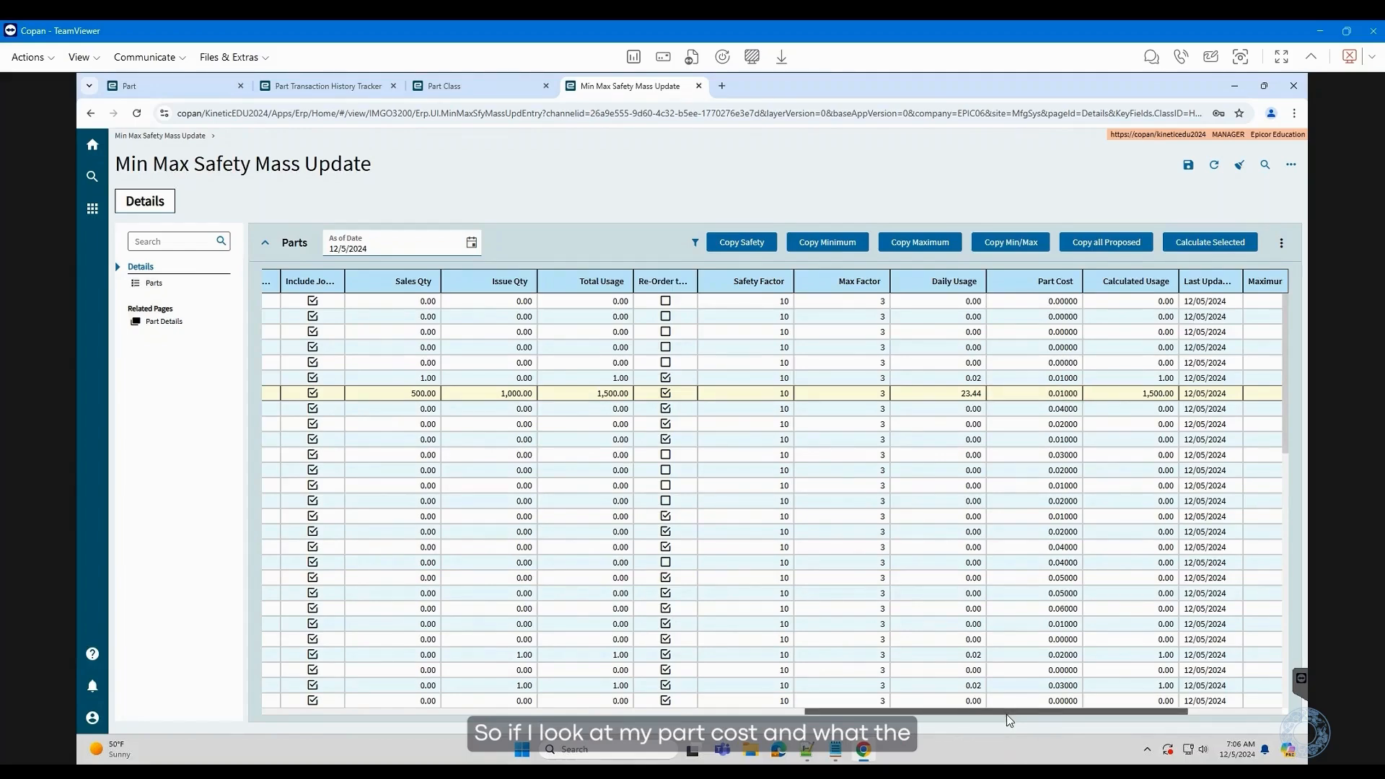
- Scroll the Parts grid right to show the Maximum, Minimum and Safety Cost Change columns
{"action": "left_click_drag", "start_coordinate": [1006, 714], "coordinate": [1114, 710]}
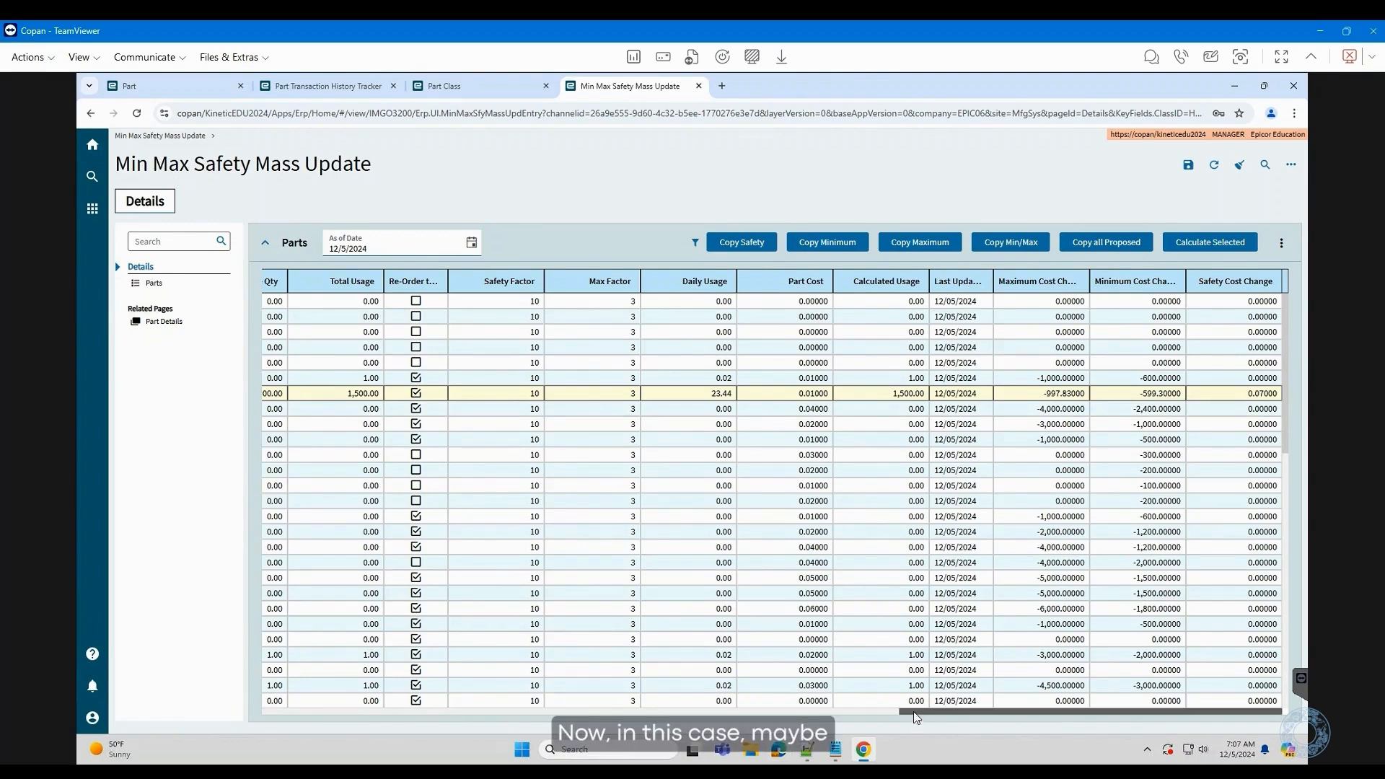
- Scroll the grid back left and select 1032KNUT's Proposed Minimum cell of 70
{"action": "left_click_drag", "start_coordinate": [916, 717], "coordinate": [292, 738]}
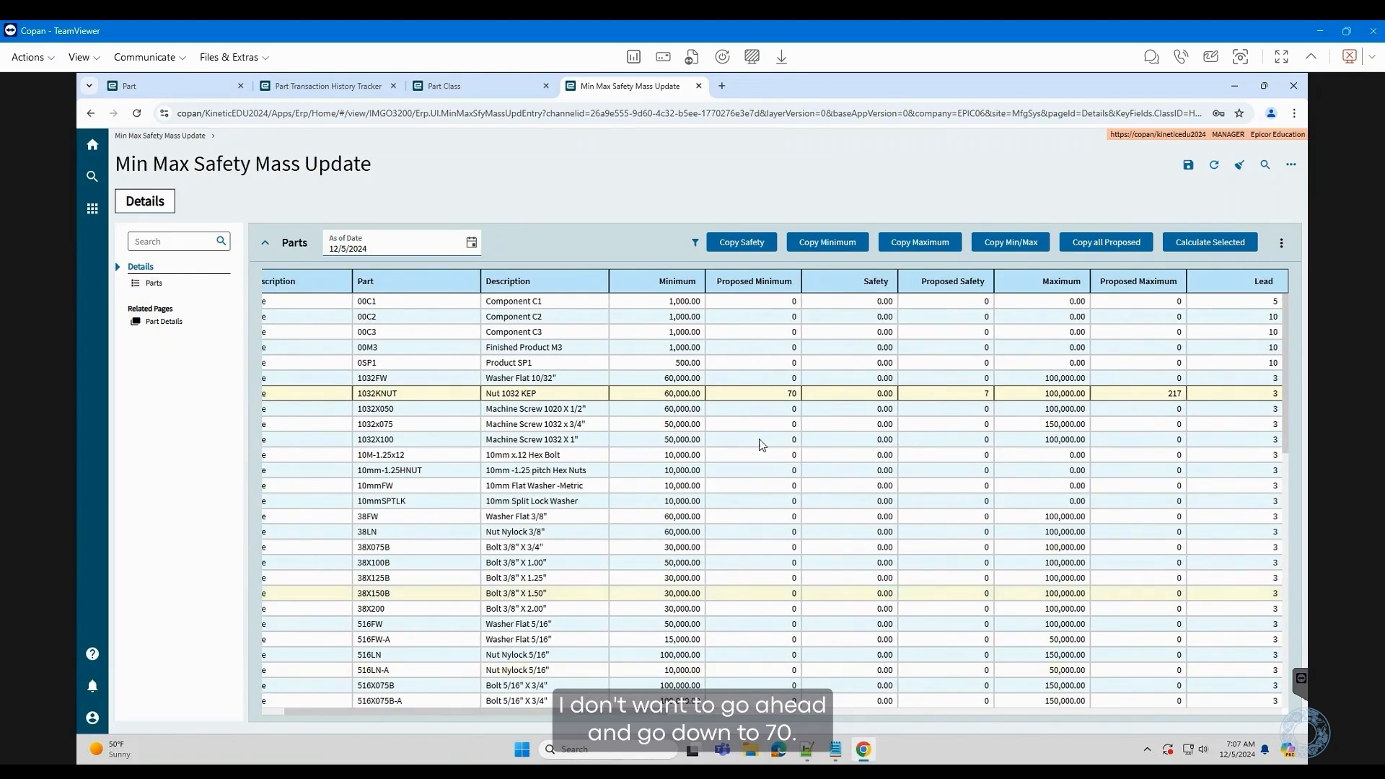
{"action": "left_click", "coordinate": [766, 396]}
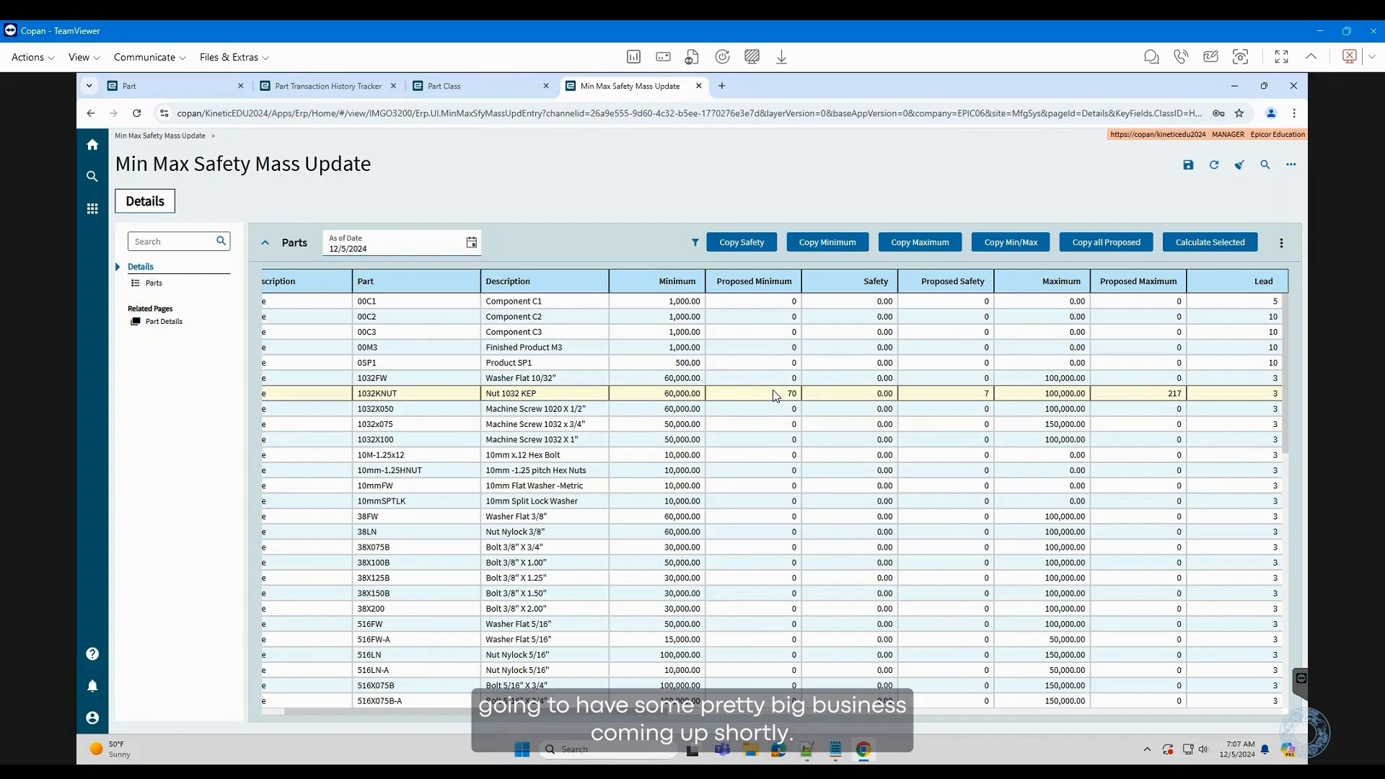
- Enter 2,000 as part 1032KNUT's minimum on hand
{"action": "left_click", "coordinate": [656, 400]}
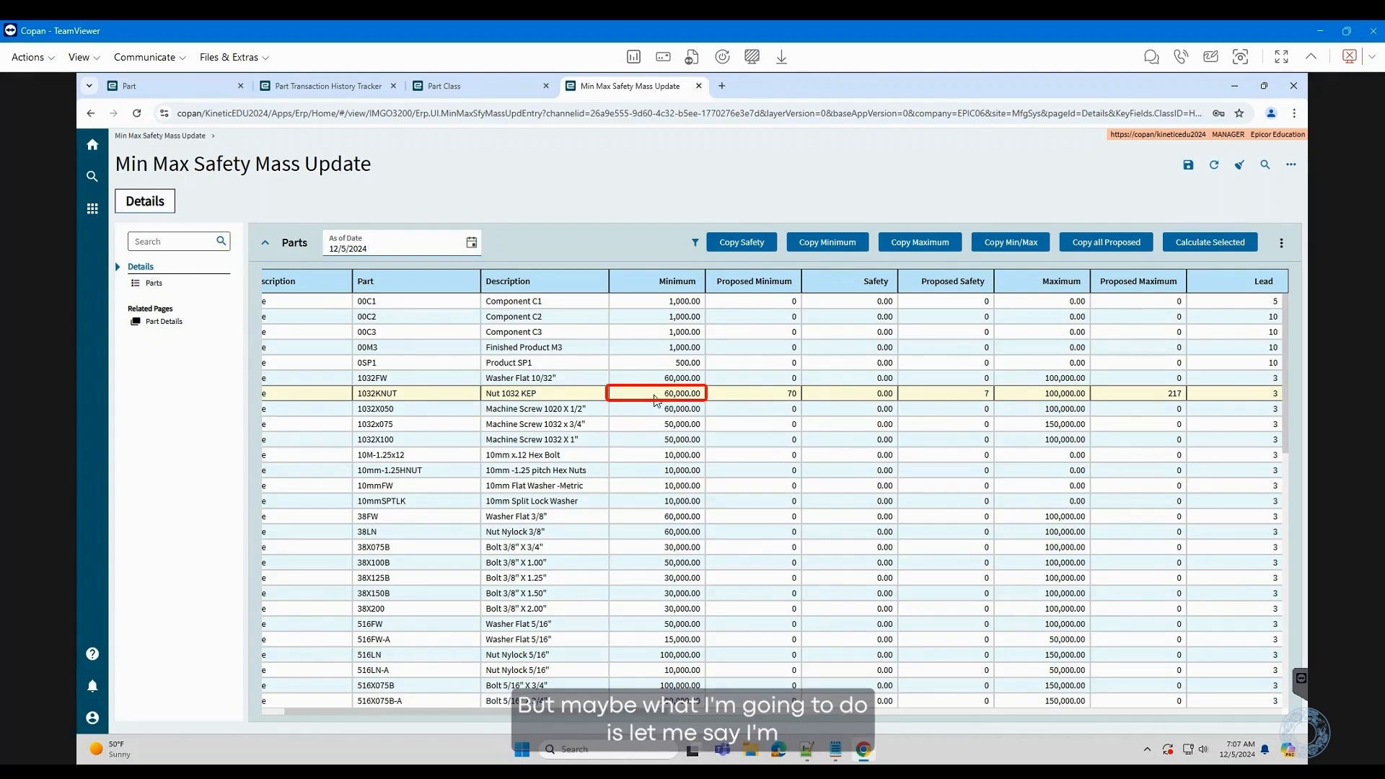
{"action": "left_click", "coordinate": [656, 399]}
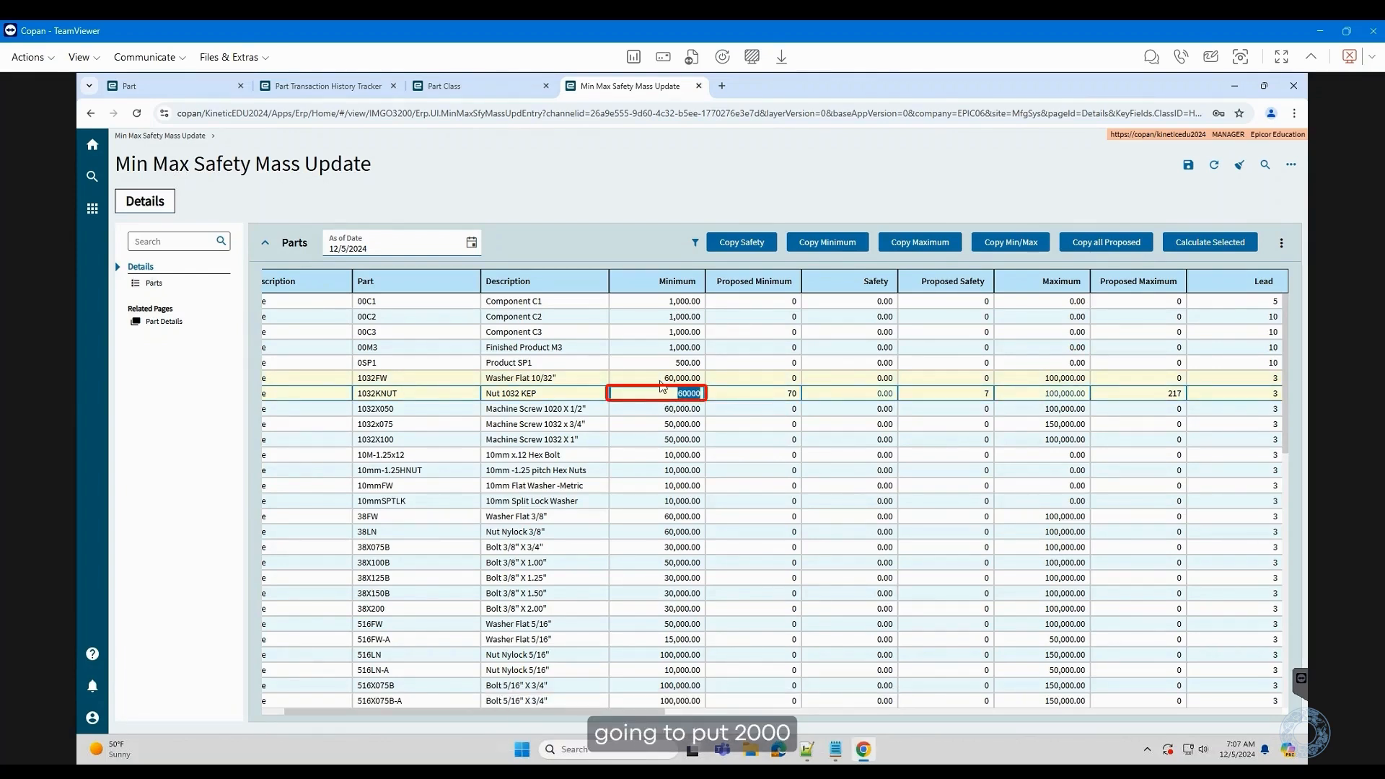
{"action": "type", "text": "200"}
{"action": "key", "text": "Tab"}
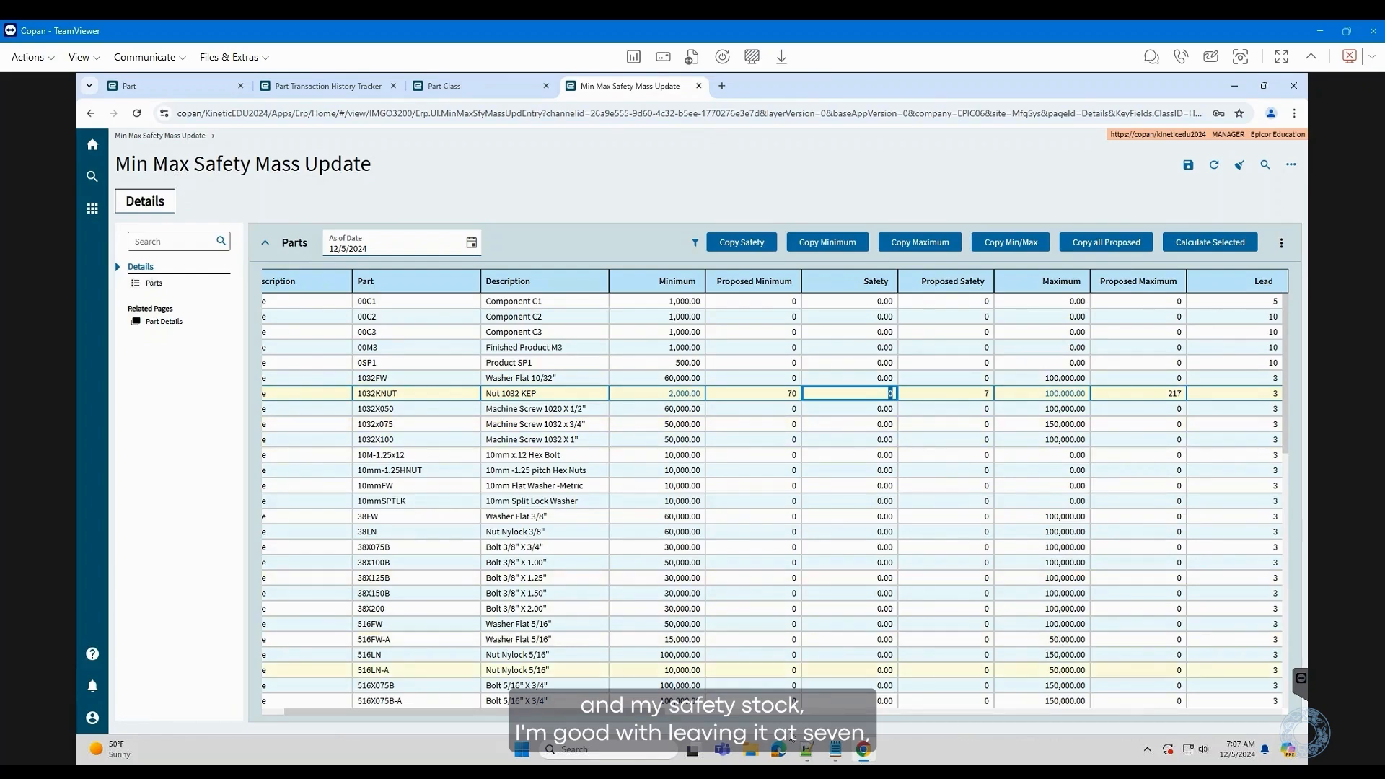
{"action": "left_click_drag", "start_coordinate": [649, 717], "coordinate": [670, 720]}
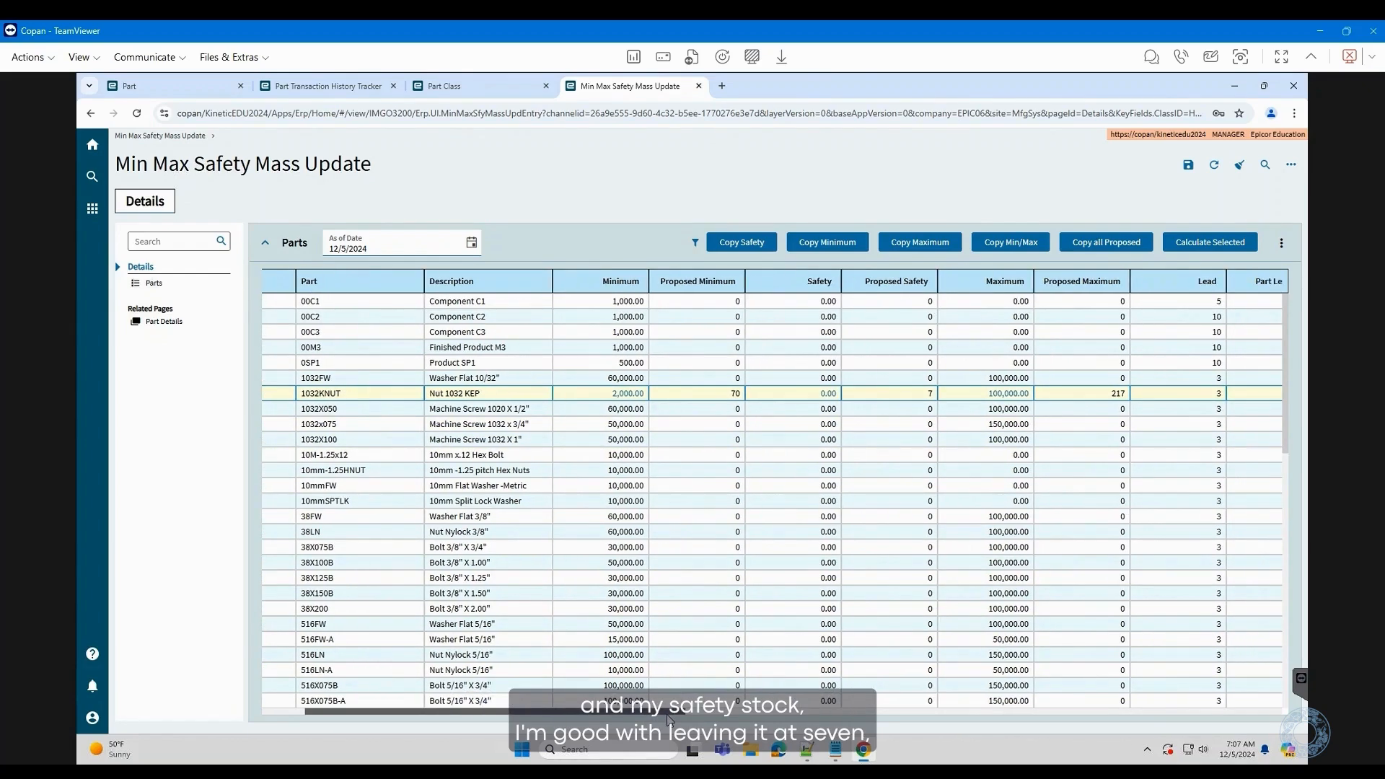
- Enter 5,000 as 1032KNUT's maximum and save the change
{"action": "left_click", "coordinate": [983, 393]}
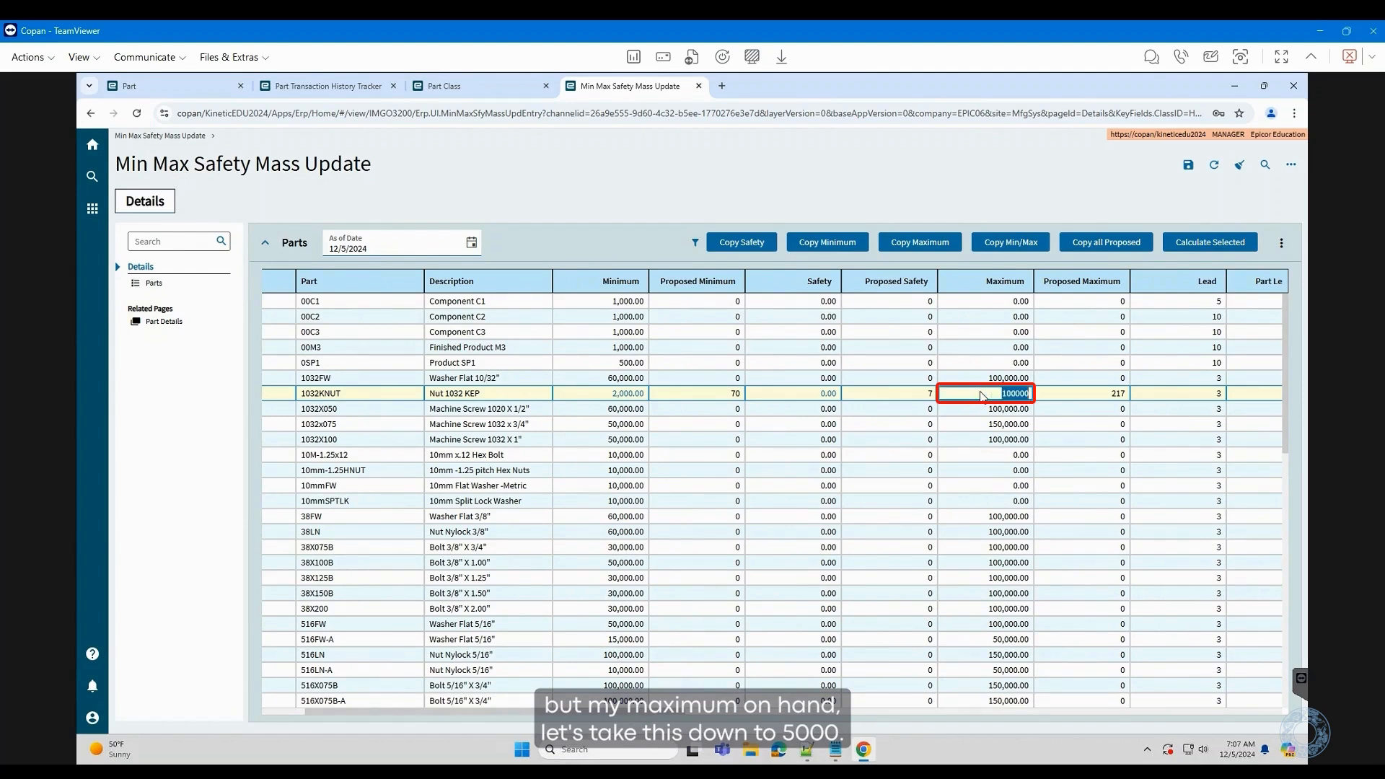
{"action": "type", "text": "5000"}
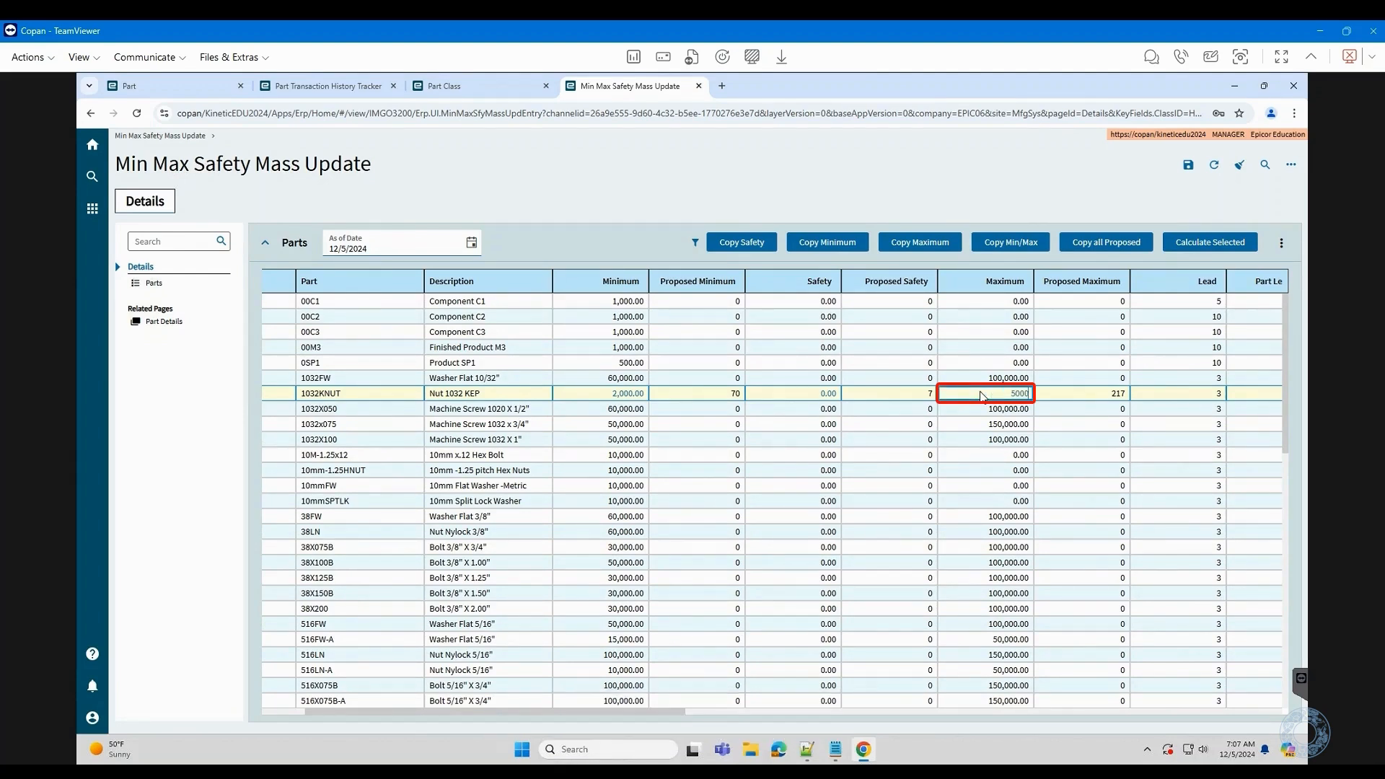
{"action": "key", "text": "Tab"}
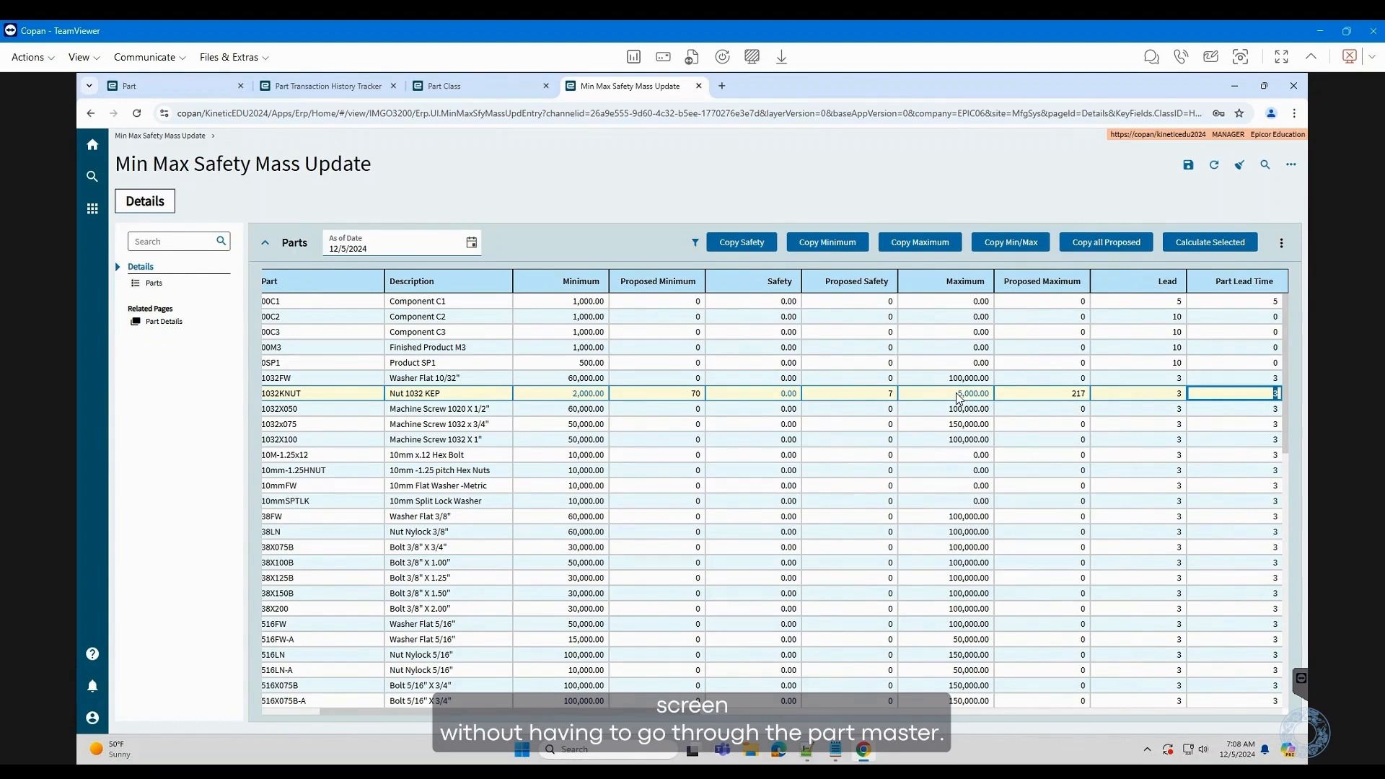
{"action": "left_click", "coordinate": [1189, 167]}
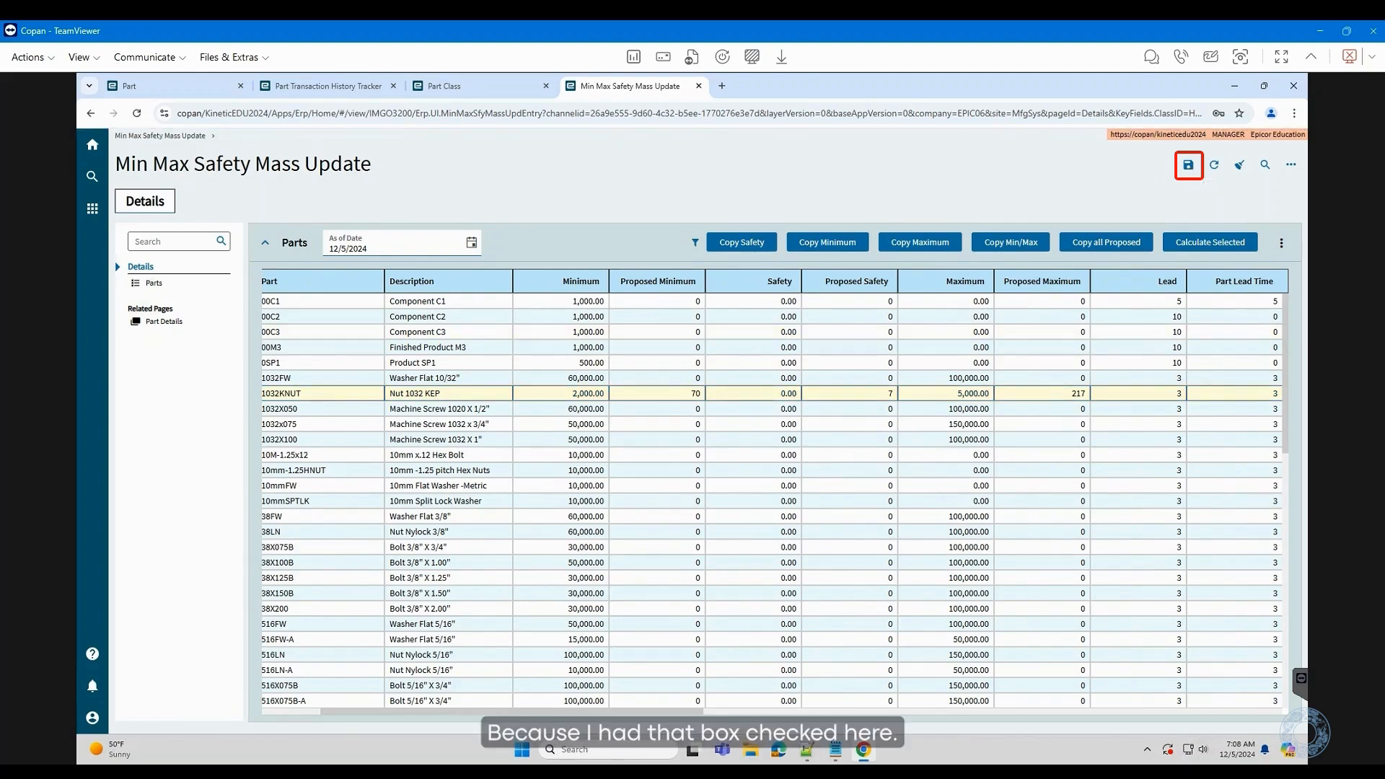
{"action": "left_click_drag", "start_coordinate": [575, 712], "coordinate": [393, 733]}
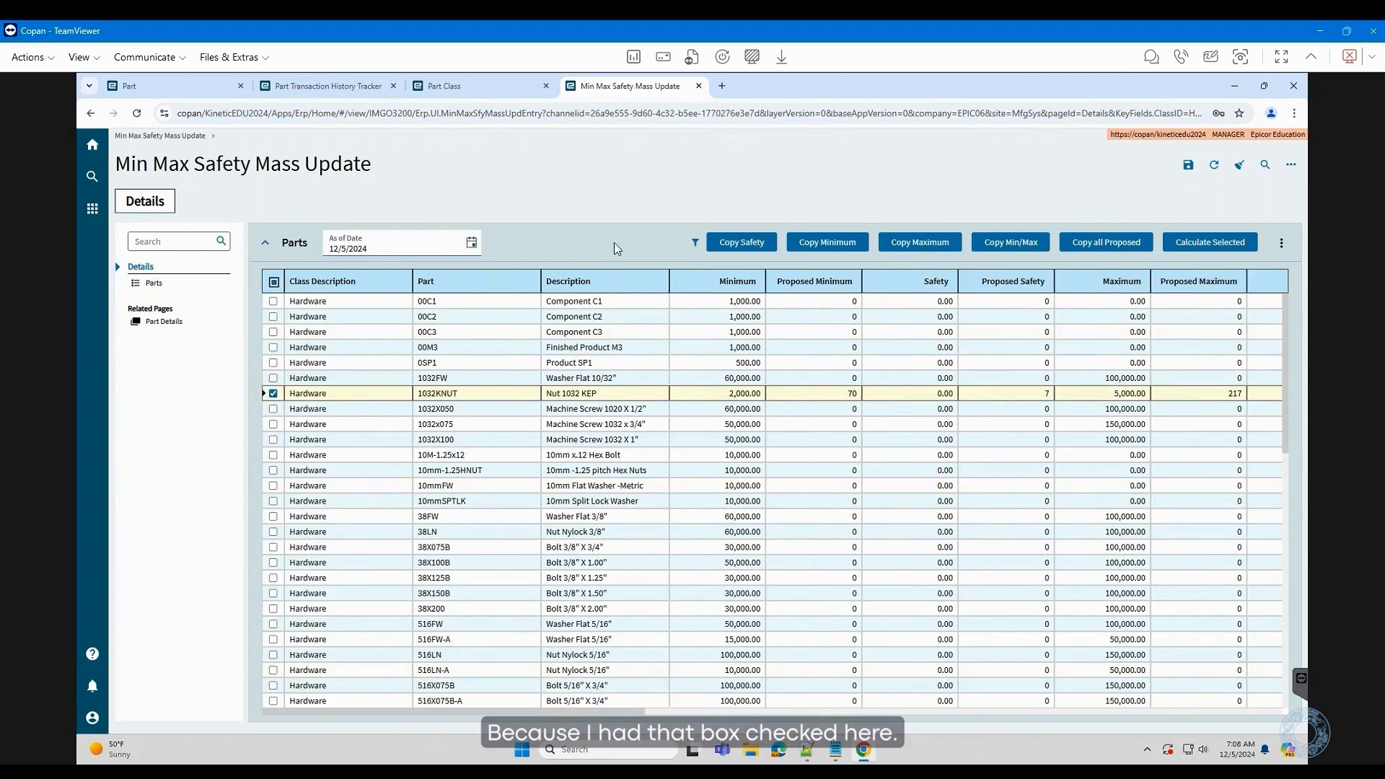
{"action": "left_click", "coordinate": [195, 84]}
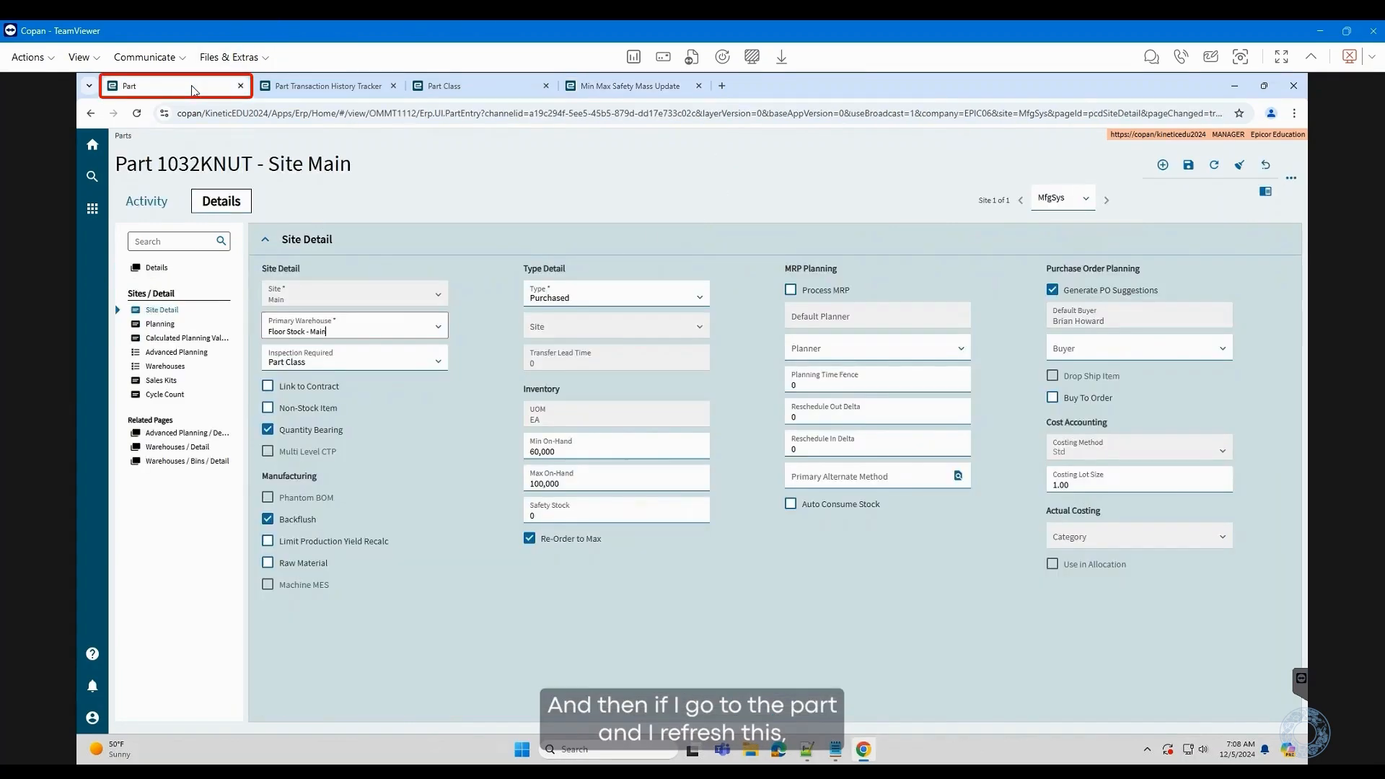
{"action": "left_click", "coordinate": [1213, 166]}
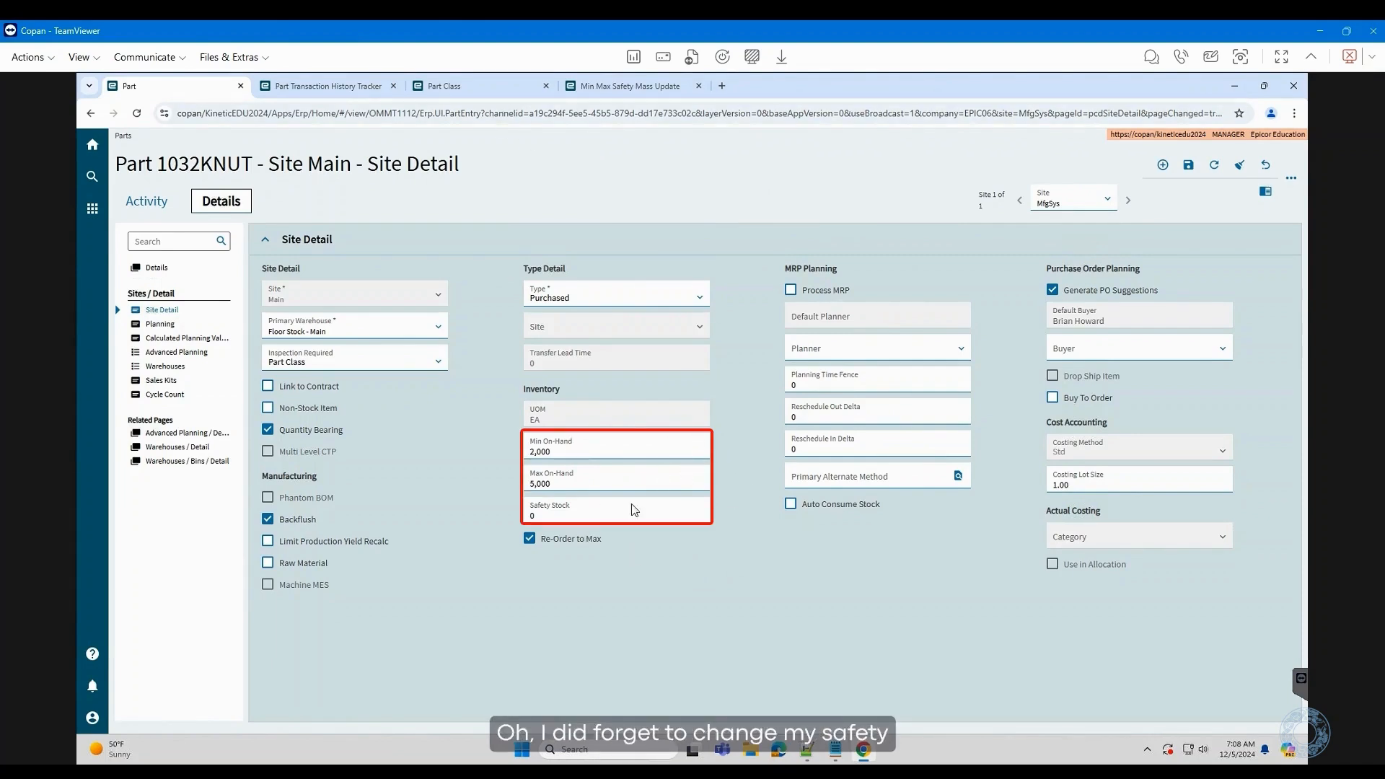
{"action": "left_click", "coordinate": [629, 85]}
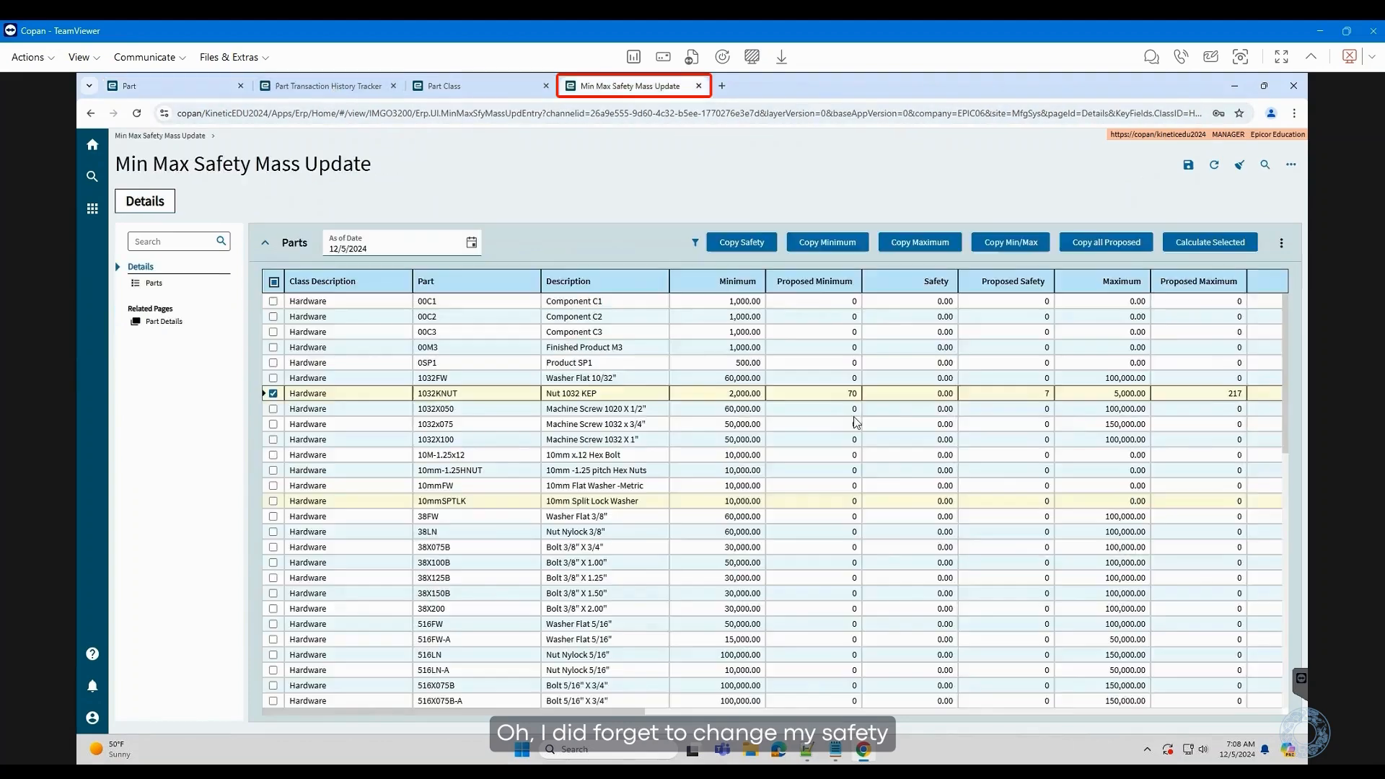
- Enter and save a safety stock of 7 for 1032KNUT, then view its Site Main detail
{"action": "left_click", "coordinate": [951, 395]}
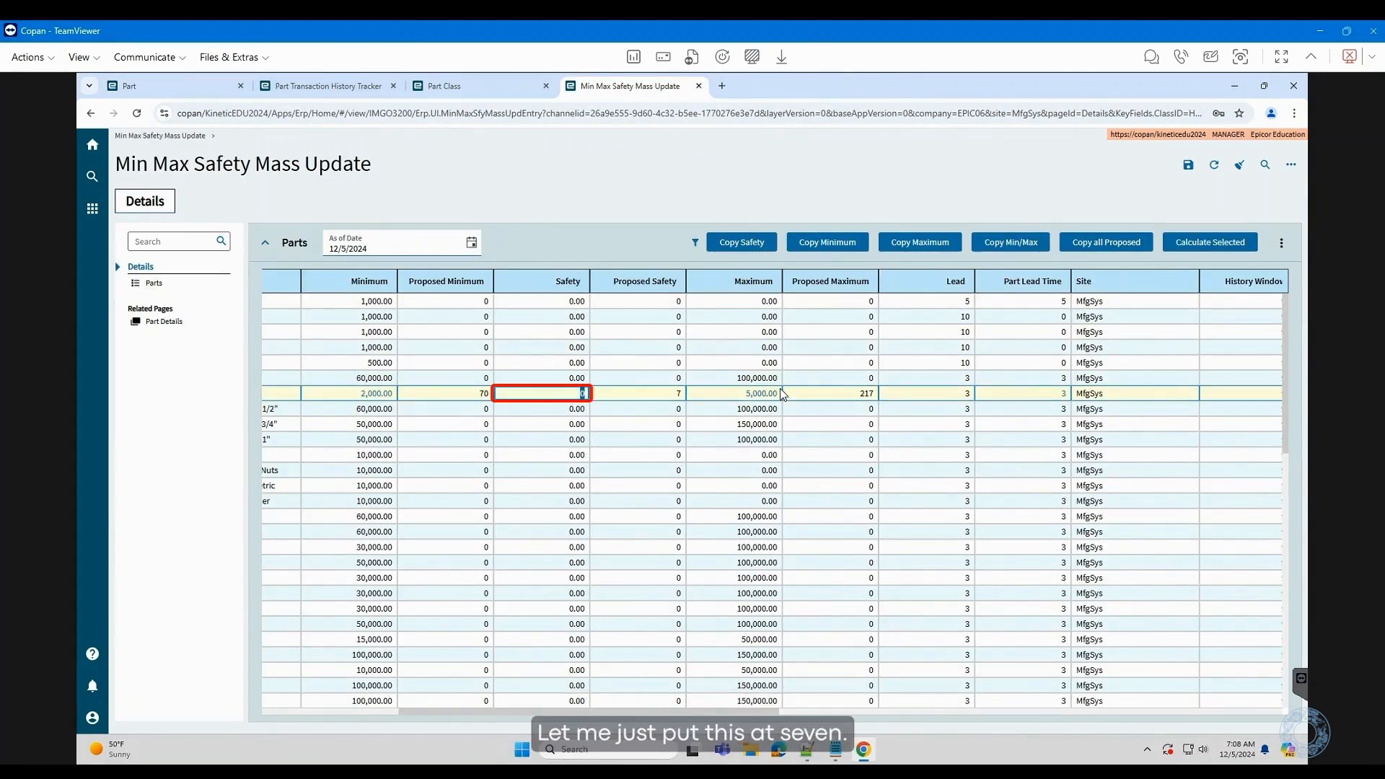
{"action": "type", "text": "7"}
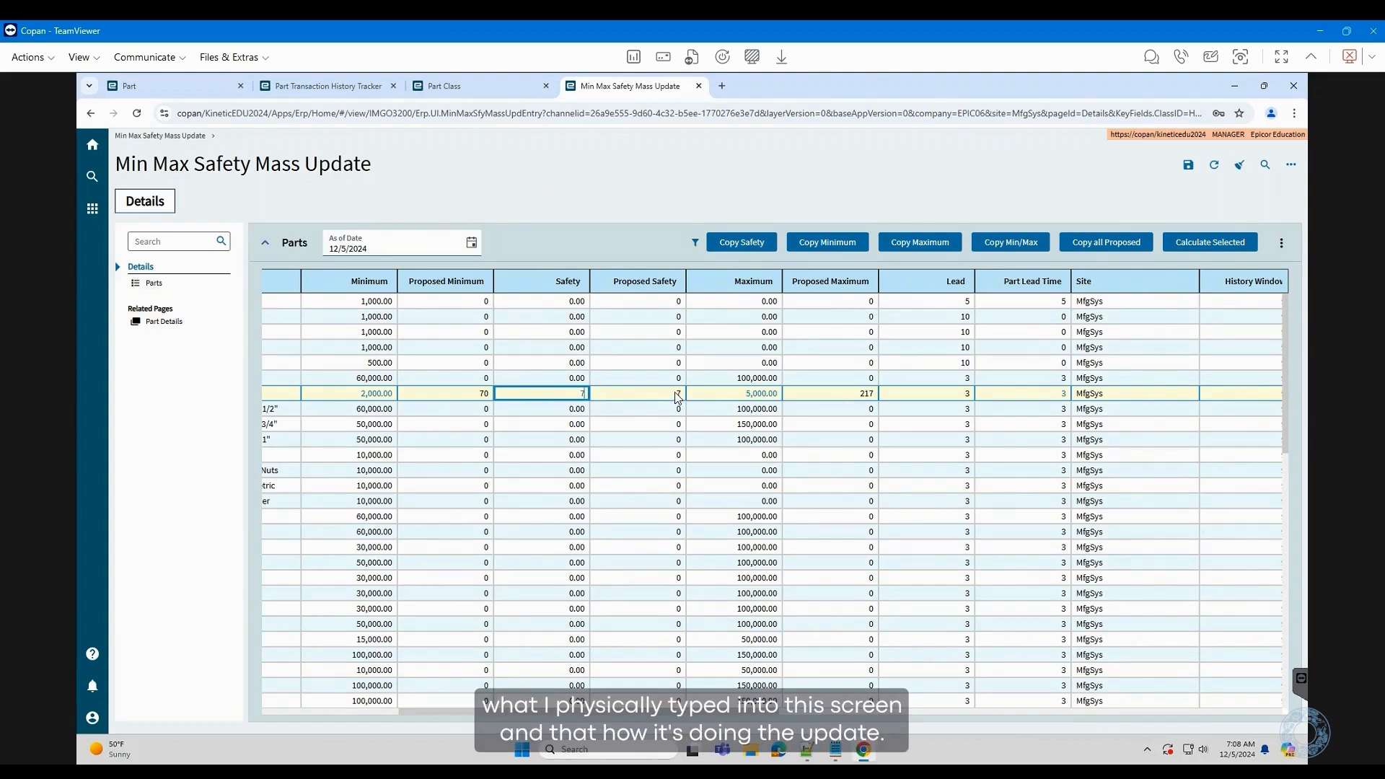
{"action": "key", "text": "Tab"}
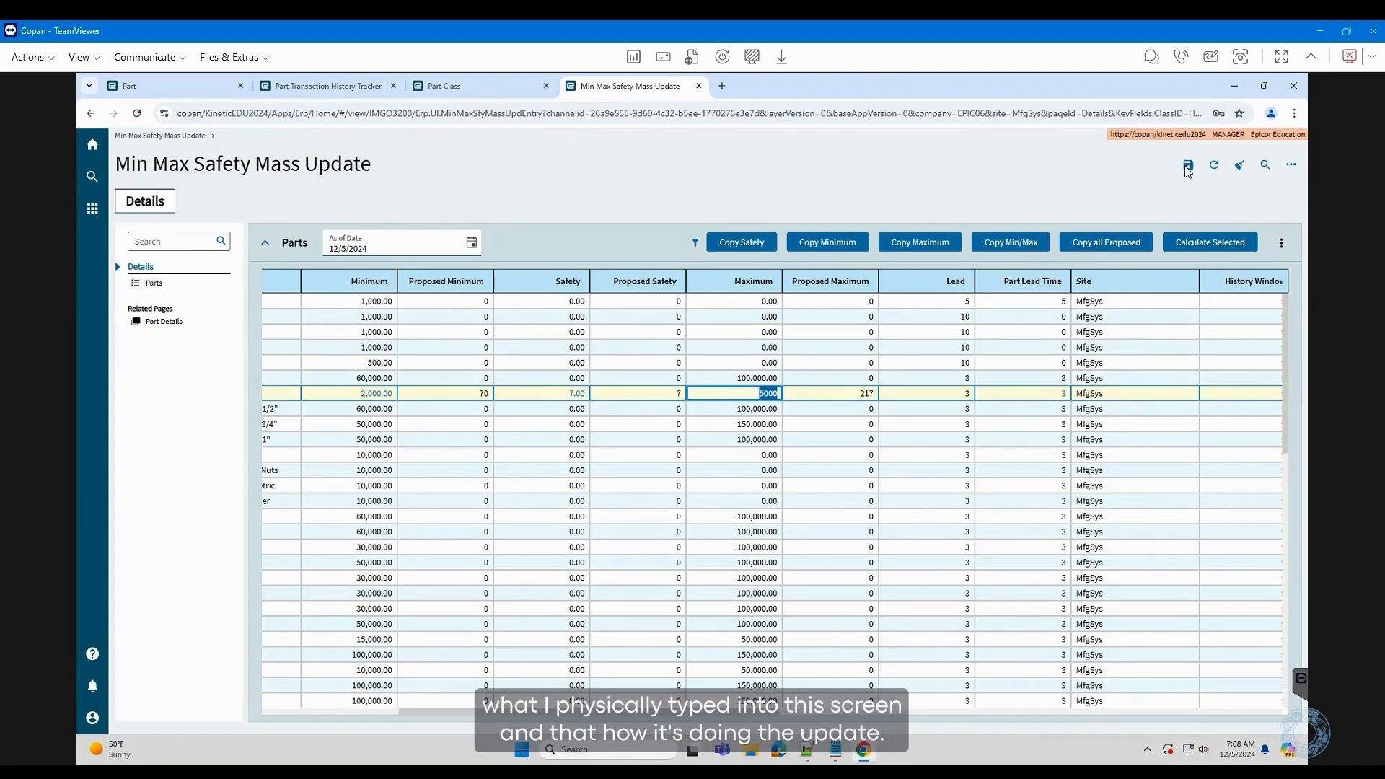
{"action": "left_click", "coordinate": [1190, 168]}
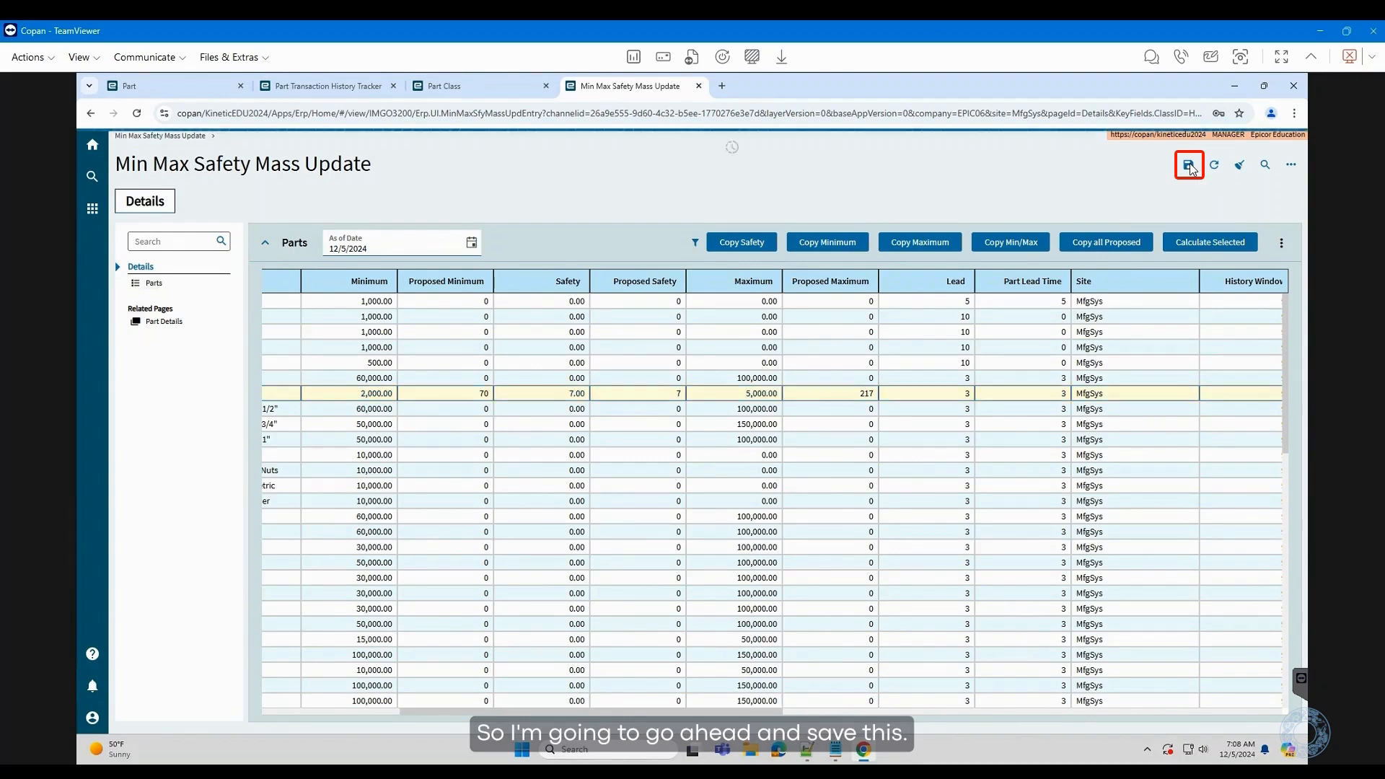
{"action": "left_click", "coordinate": [137, 86]}
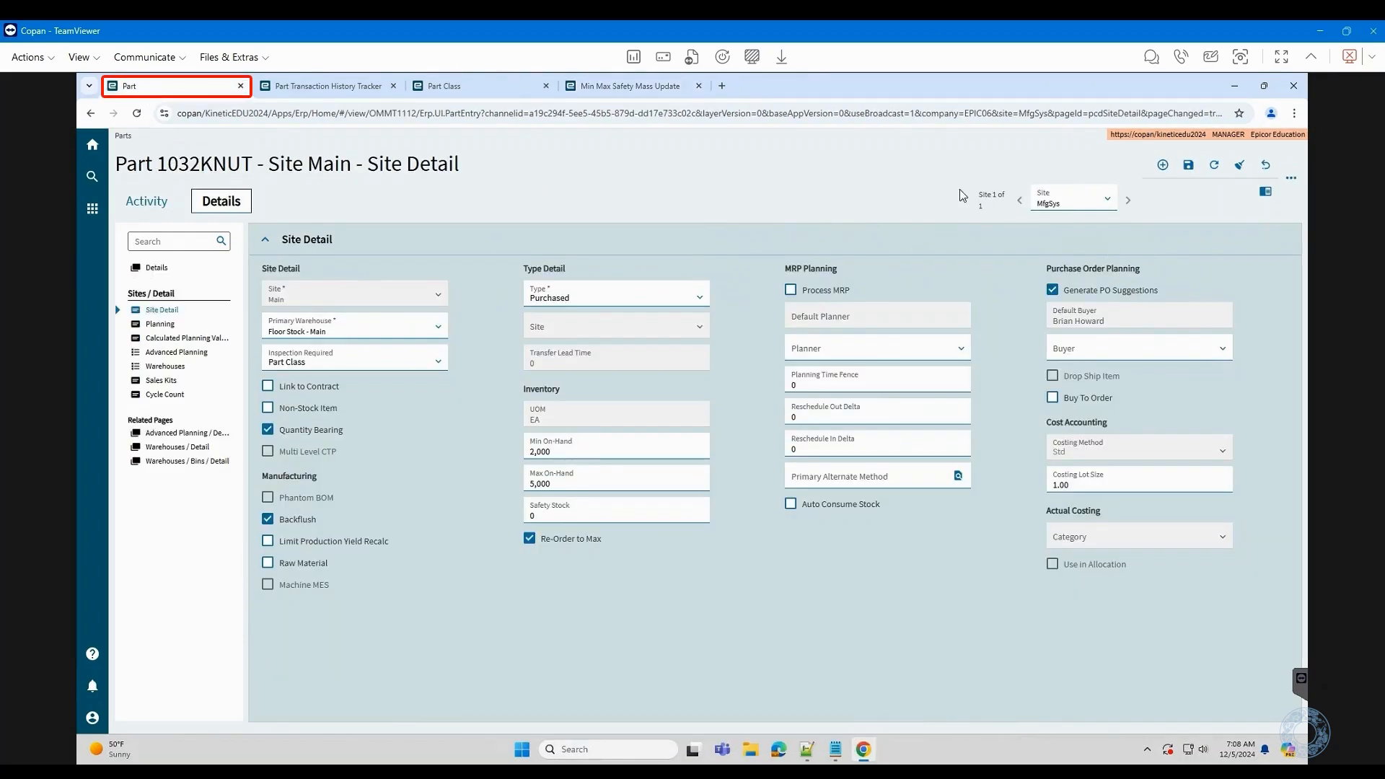
- Refresh 1032KNUT's part record to confirm Safety Stock 7, then go back to the mass update grid
{"action": "left_click", "coordinate": [1216, 166]}
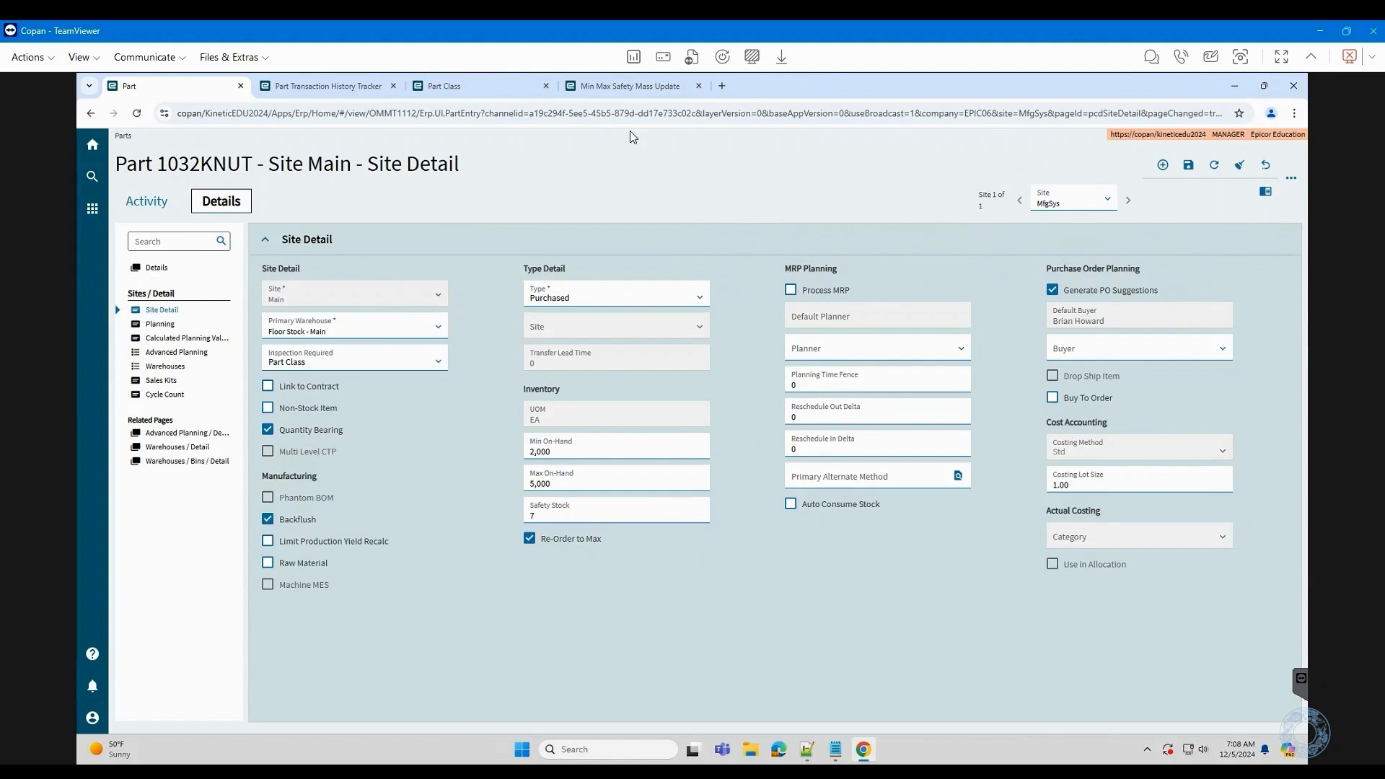
{"action": "left_click", "coordinate": [628, 88]}
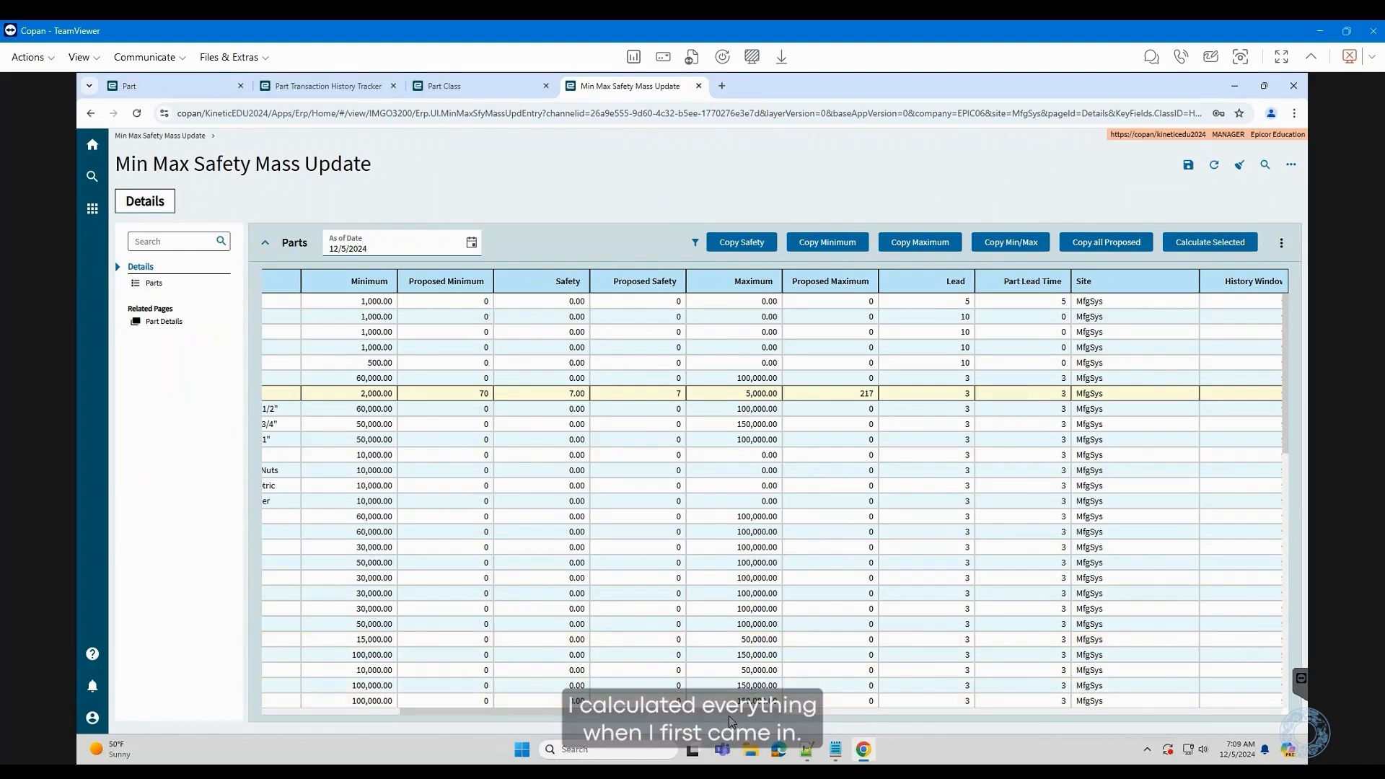
- Sort the mass update parts ascending by Maximum Cost Change, bringing 516X200B to the top
{"action": "left_click_drag", "start_coordinate": [730, 714], "coordinate": [1284, 730]}
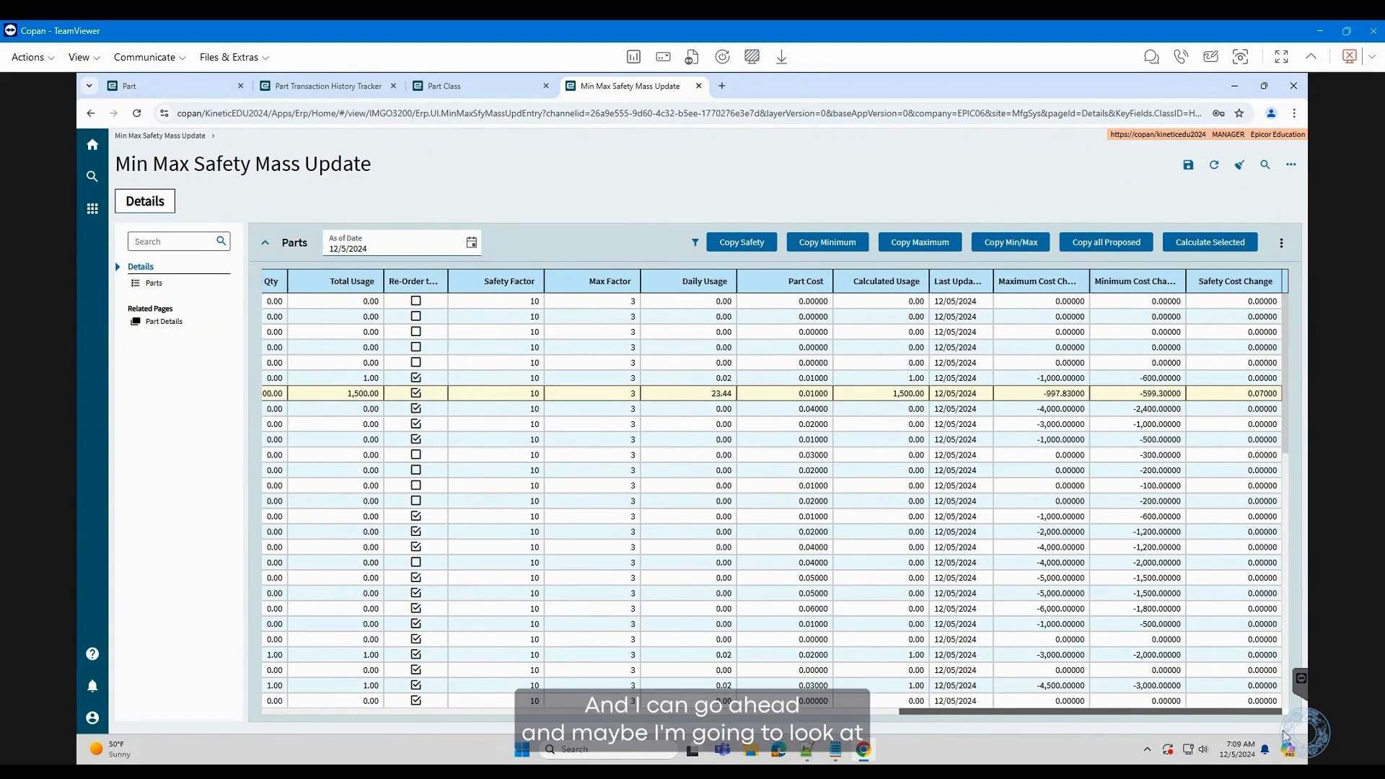
{"action": "left_click", "coordinate": [1053, 284]}
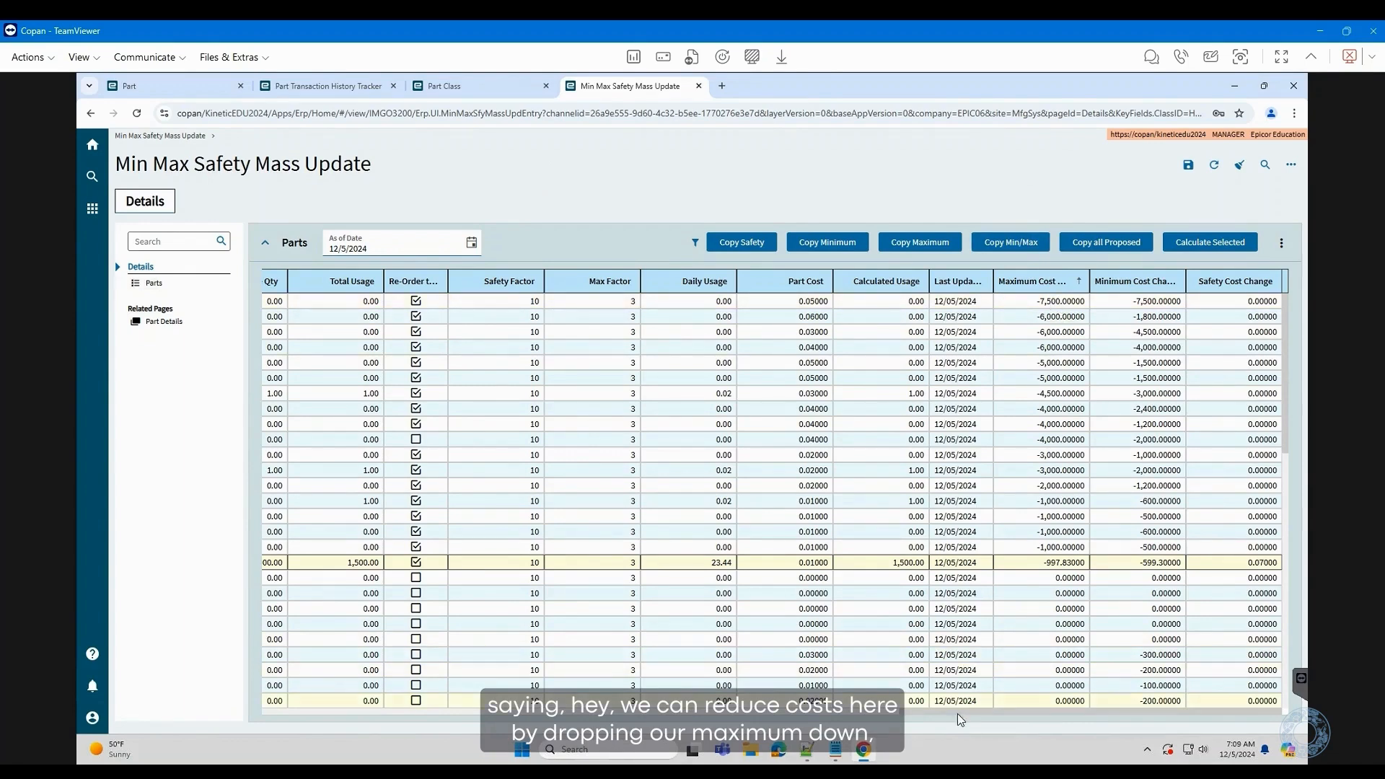
{"action": "left_click_drag", "start_coordinate": [964, 710], "coordinate": [317, 737]}
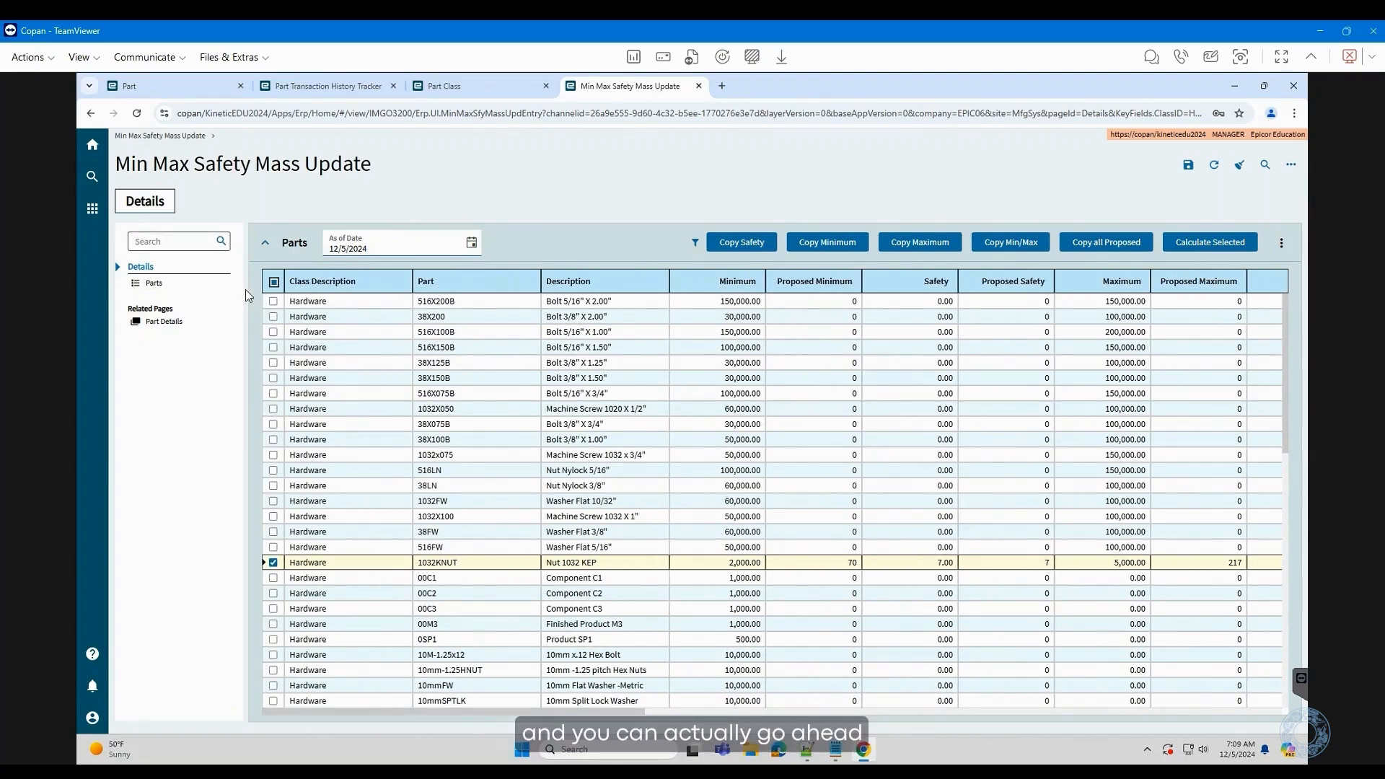
- Swap 1032KNUT for 516X200B, 38X200 and 516X100B in the selection and copy all proposed values
{"action": "left_click", "coordinate": [273, 562]}
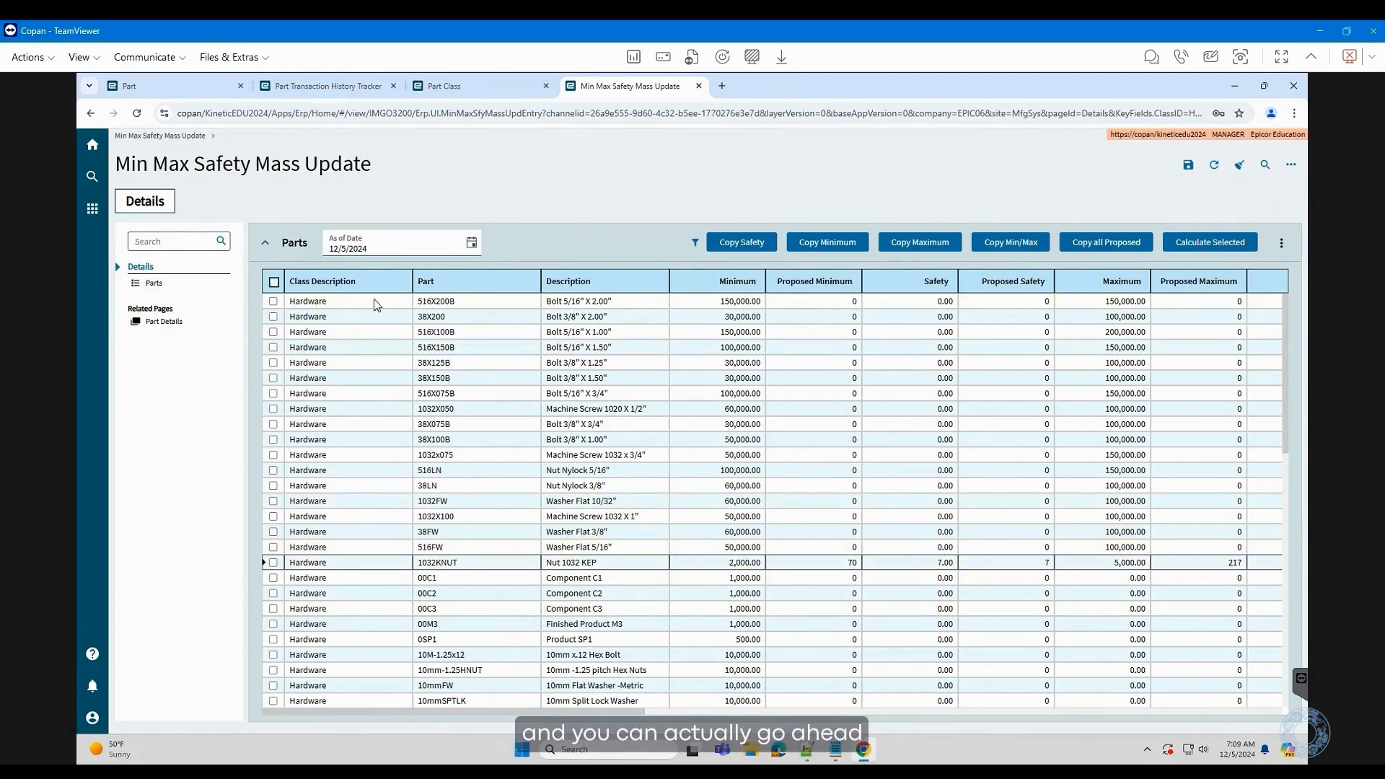
{"action": "left_click", "coordinate": [273, 302]}
{"action": "left_click", "coordinate": [273, 316]}
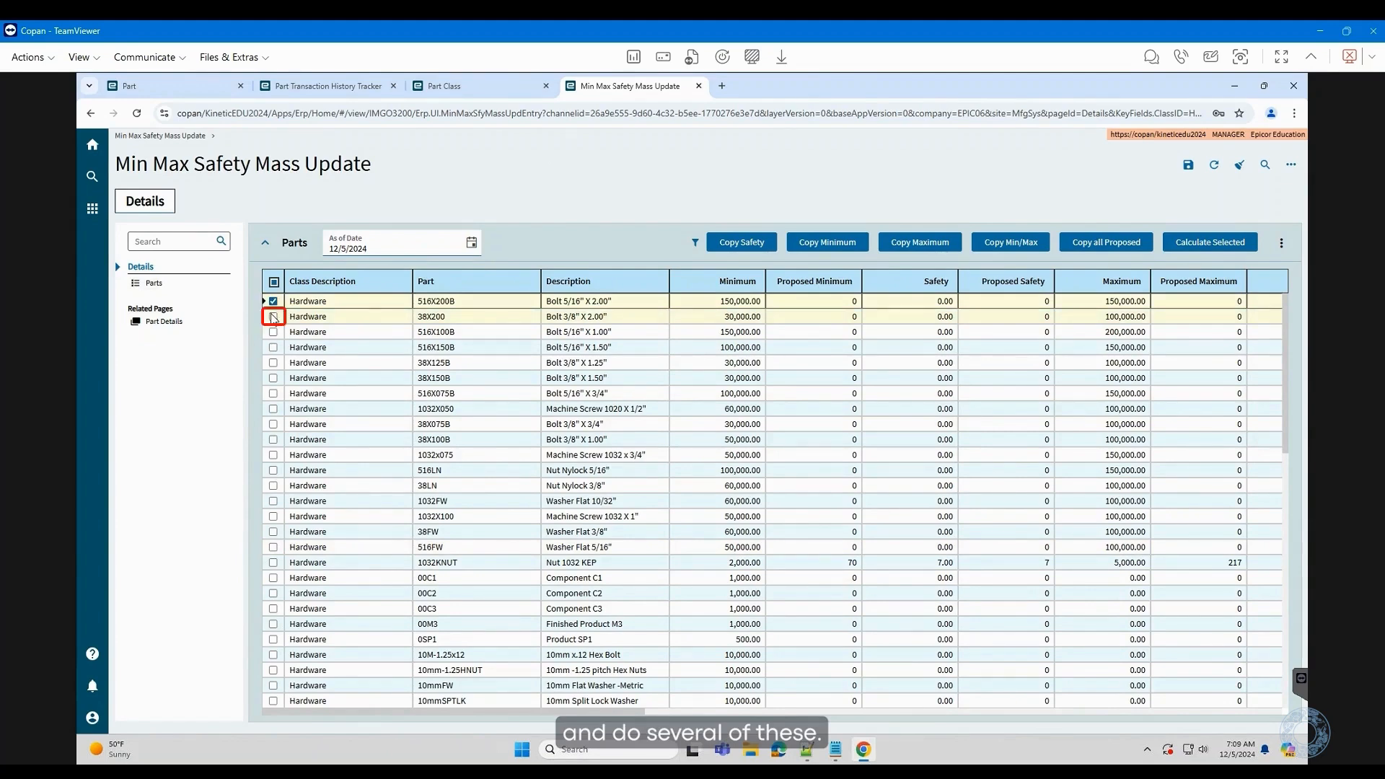
{"action": "left_click", "coordinate": [274, 332]}
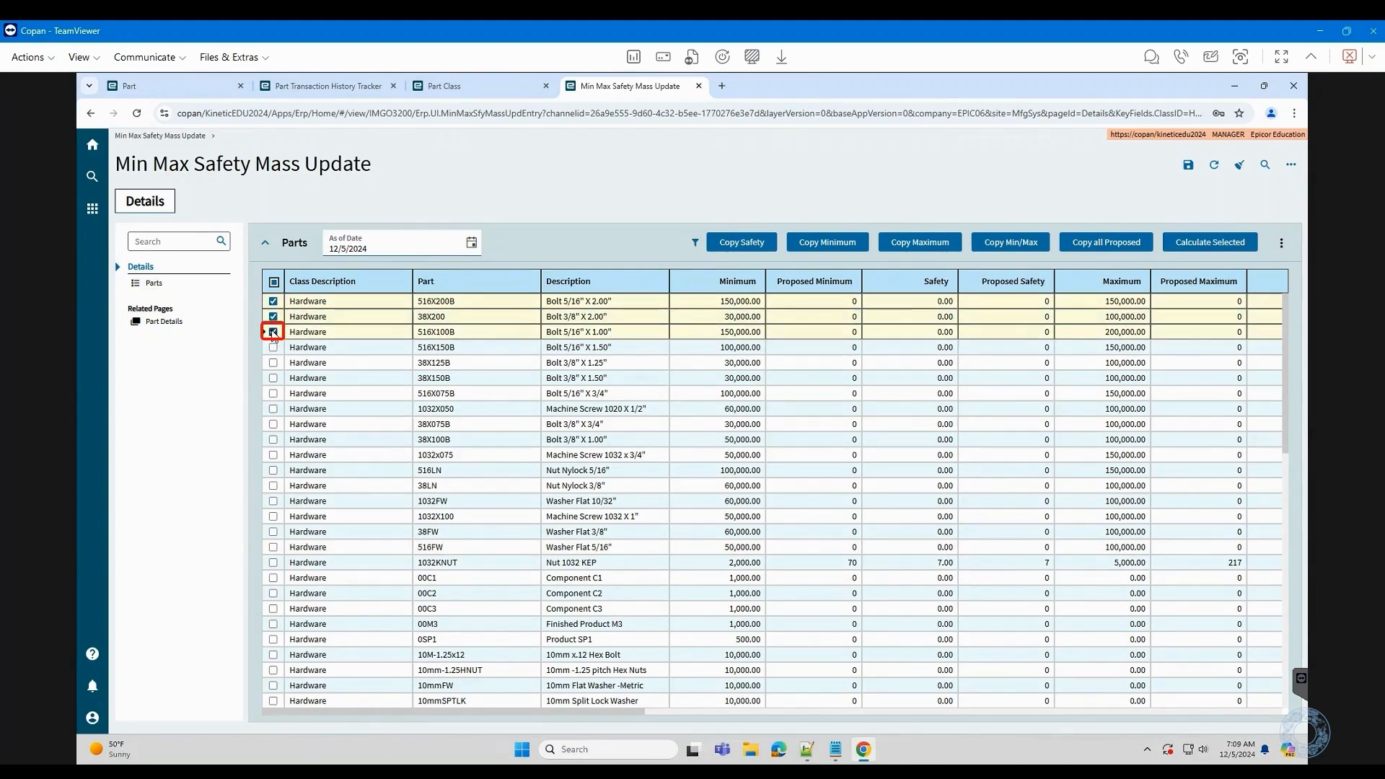
{"action": "left_click", "coordinate": [1122, 243]}
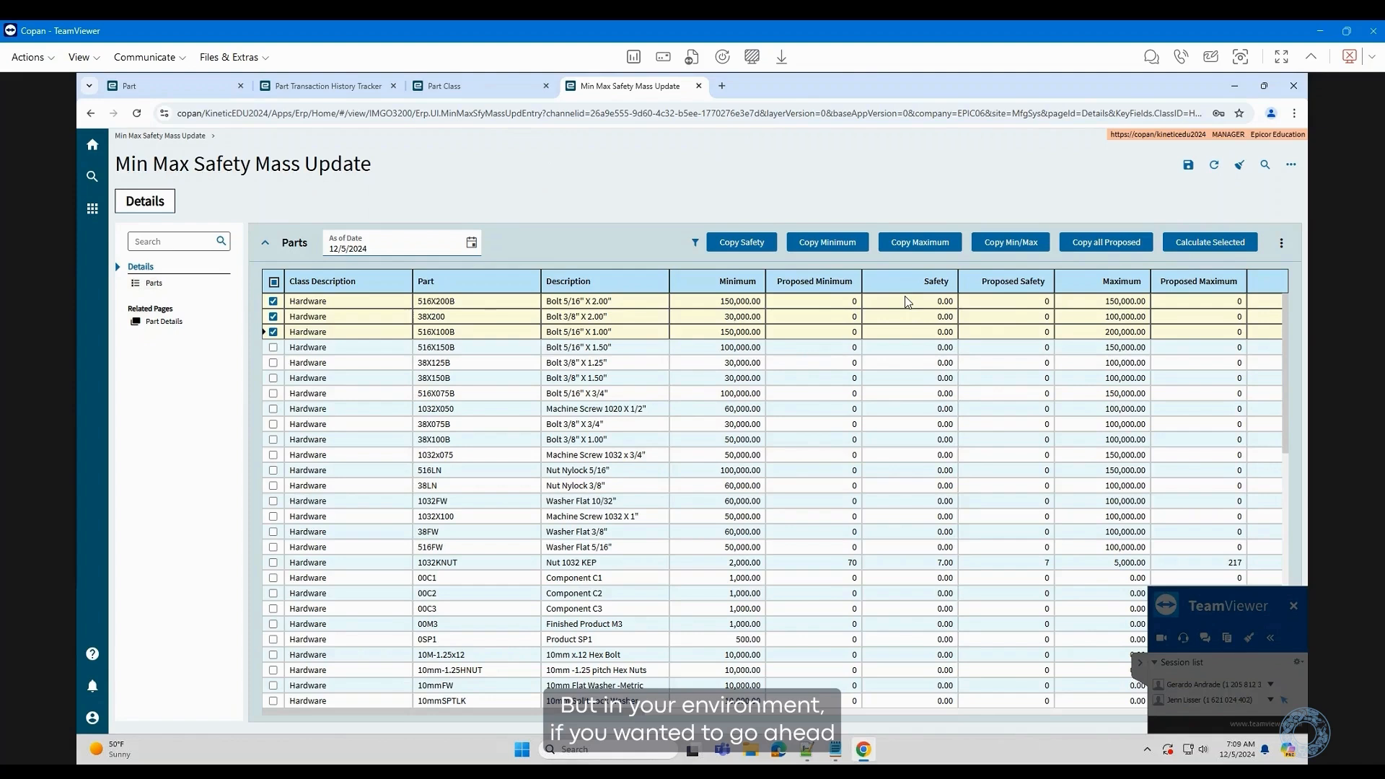
{"action": "left_click", "coordinate": [1137, 667]}
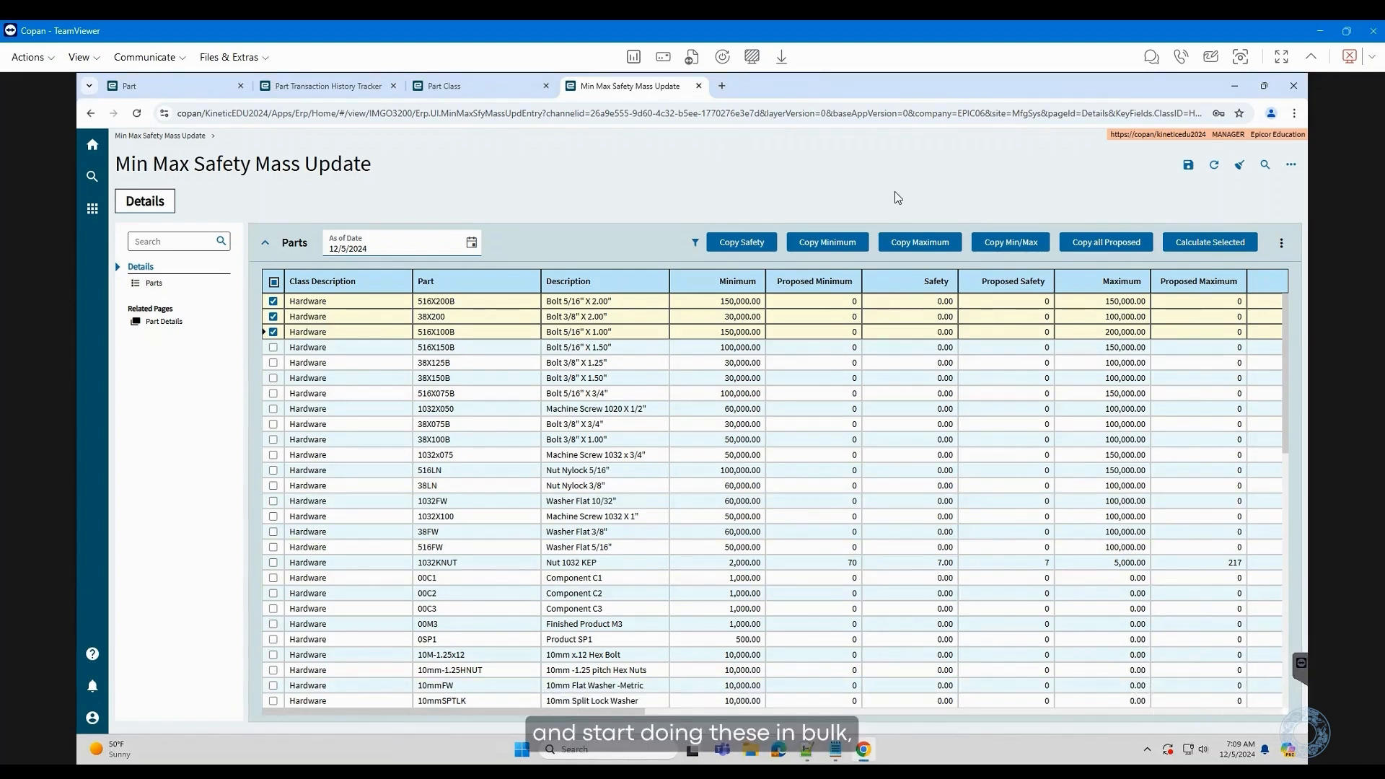